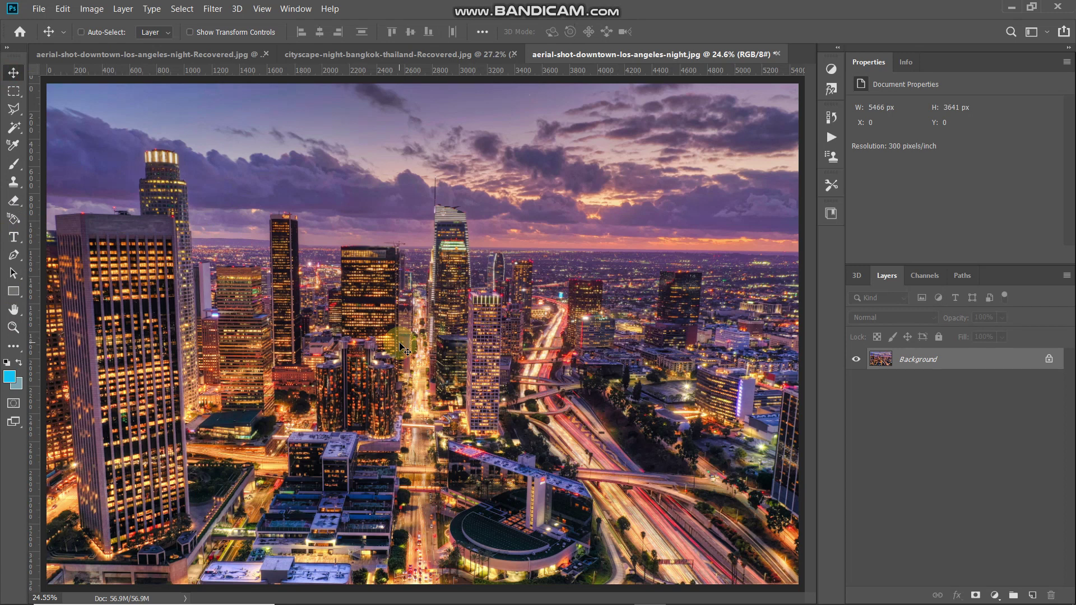
Paste the word TRANSPARENT as a new text layer and move it lower across the city
left_click(14, 239)
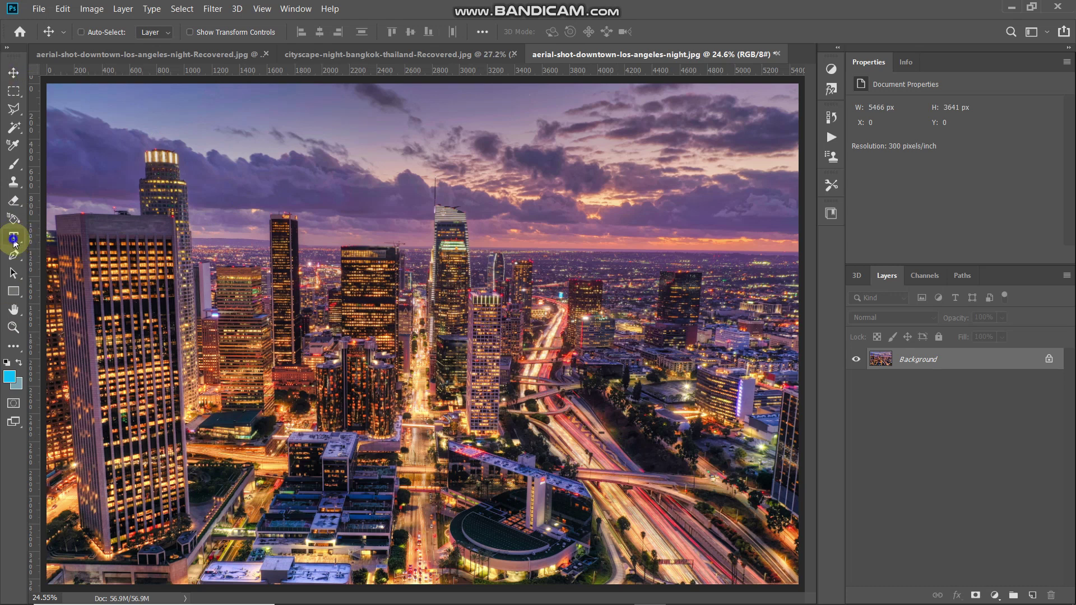
left_click(62, 238)
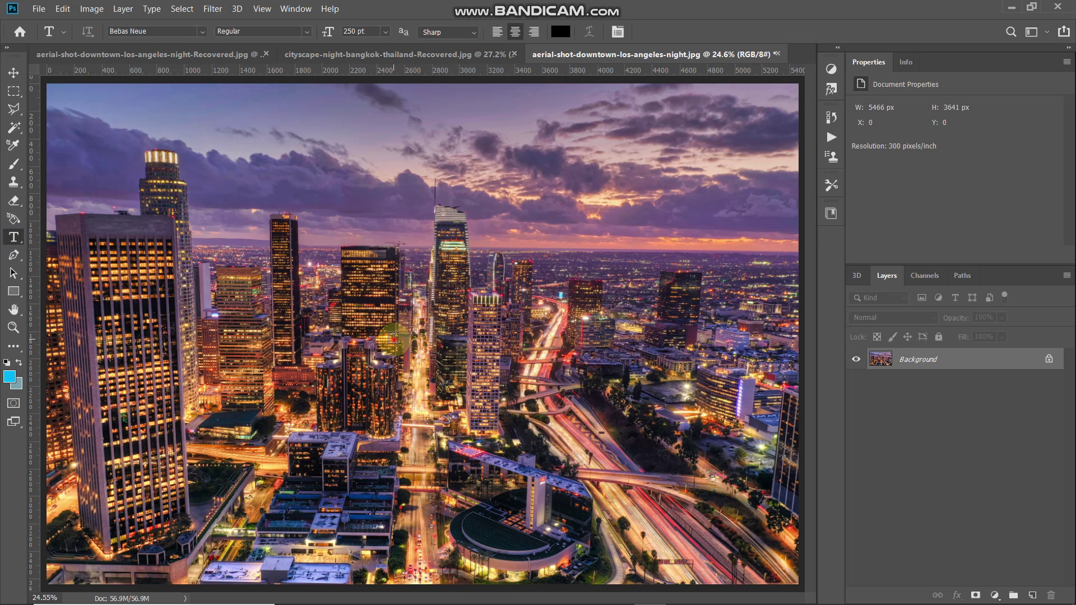
left_click(394, 337)
type("TRANSPARENT")
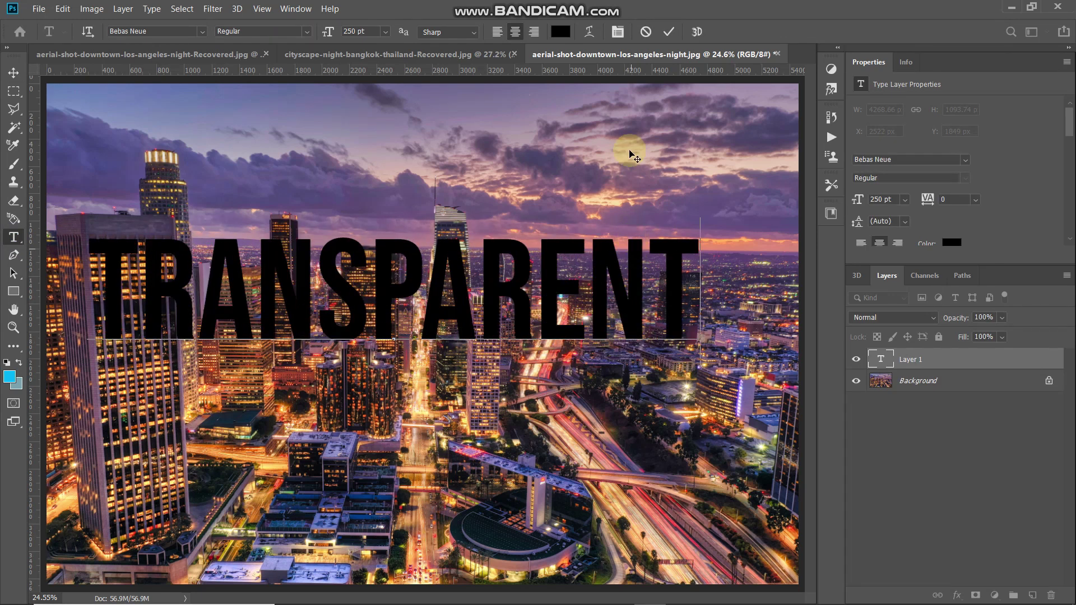
left_click(668, 34)
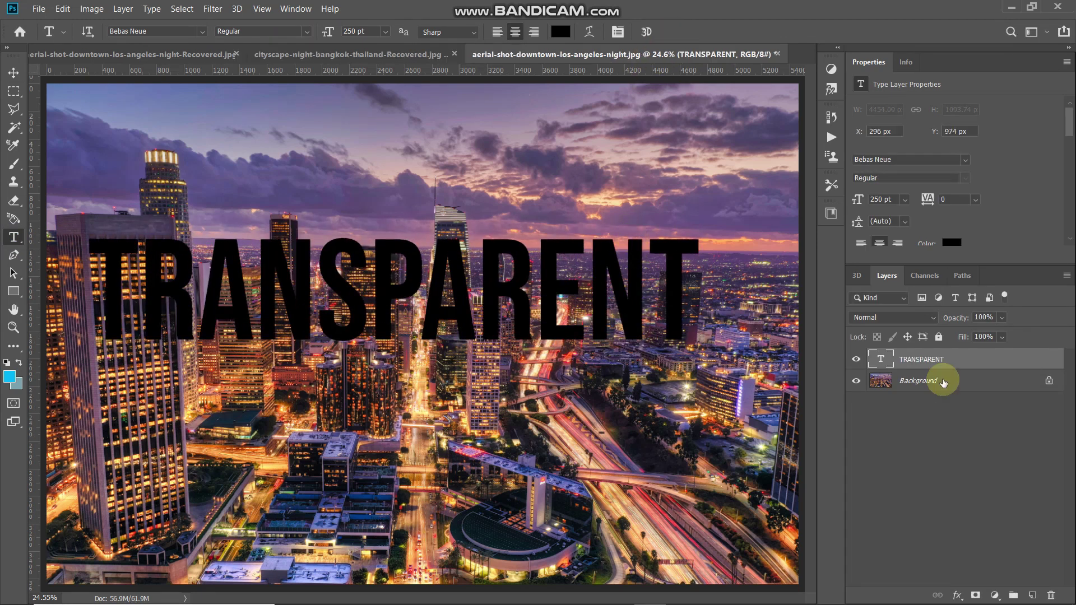
key("v")
left_click_drag(381, 381, 409, 426)
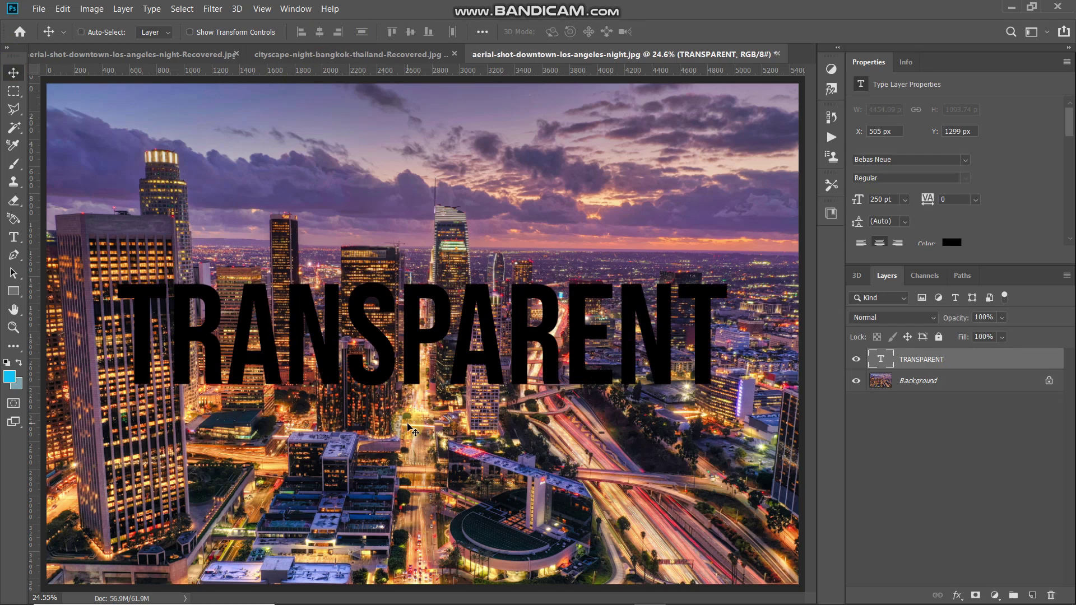
Draw a white rectangle banner across the photo, place it below the text, and load the letters as a selection
left_click(14, 291)
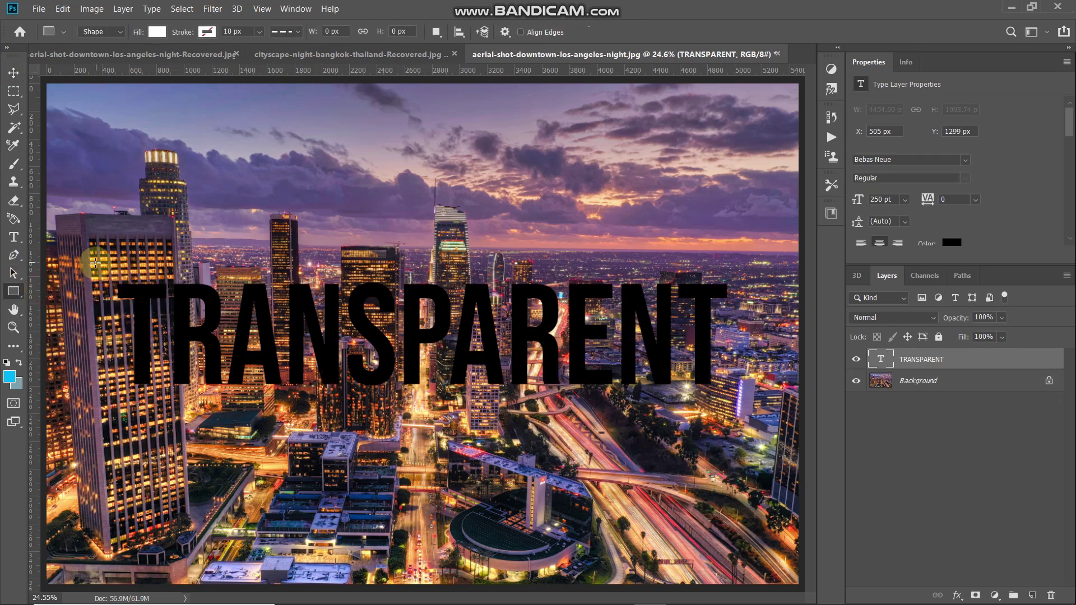
left_click_drag(95, 266, 765, 402)
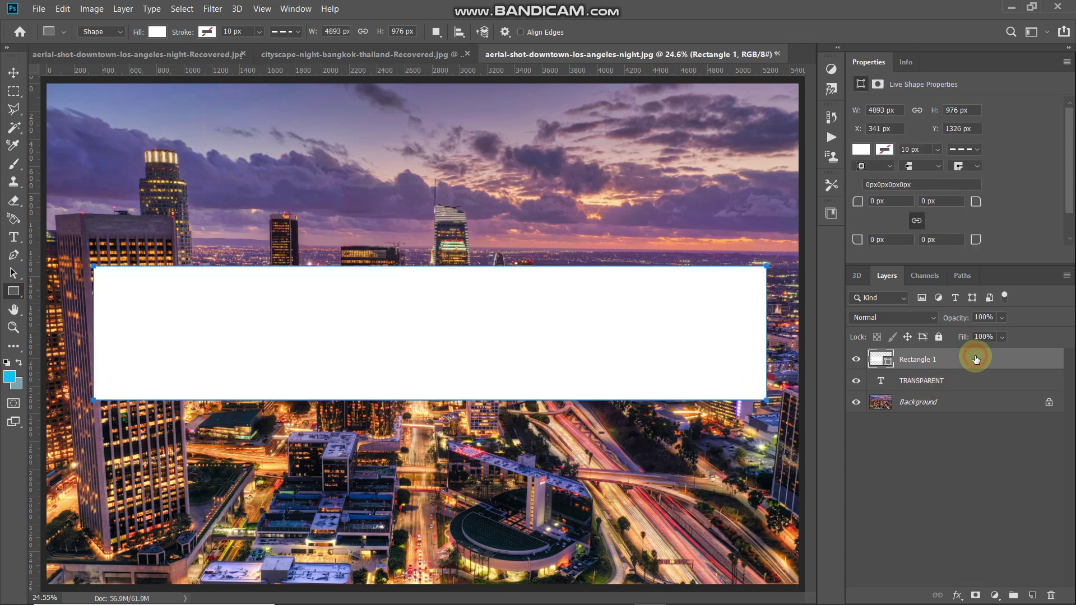
left_click_drag(976, 359, 968, 389)
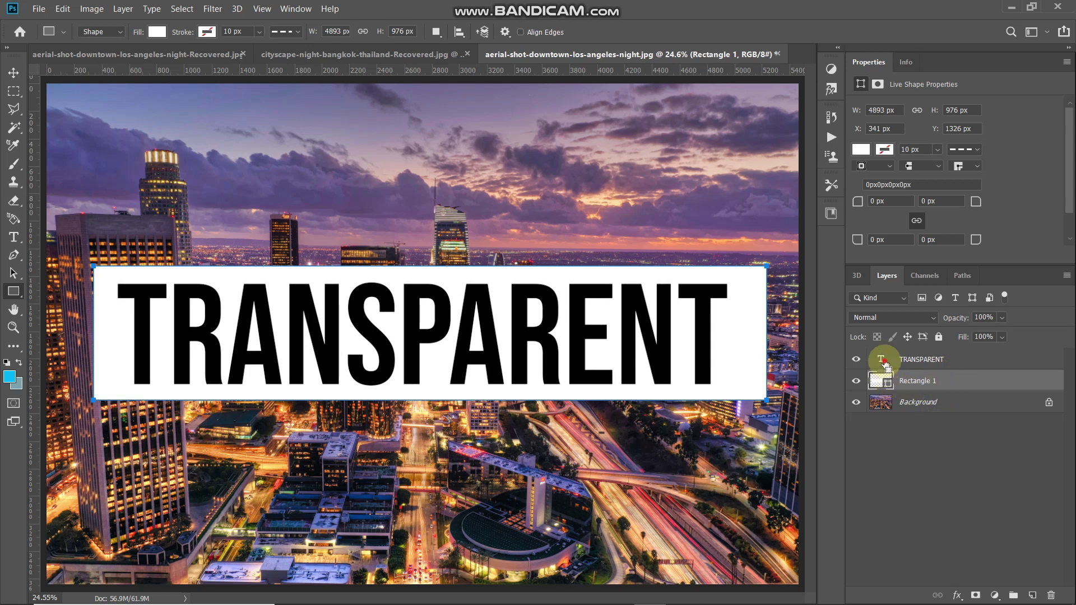
left_click(880, 359, "ctrl")
Hide the text, invert the letter selection, and mask Rectangle 1 so TRANSPARENT is cut out
left_click(856, 359)
left_click(949, 377)
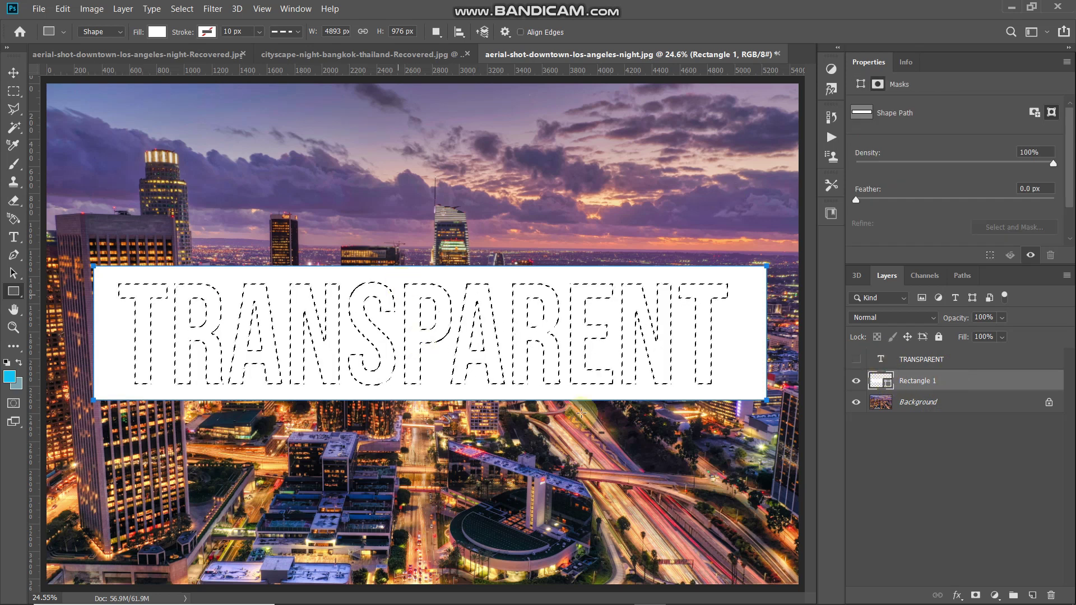
key("ctrl+shift+i")
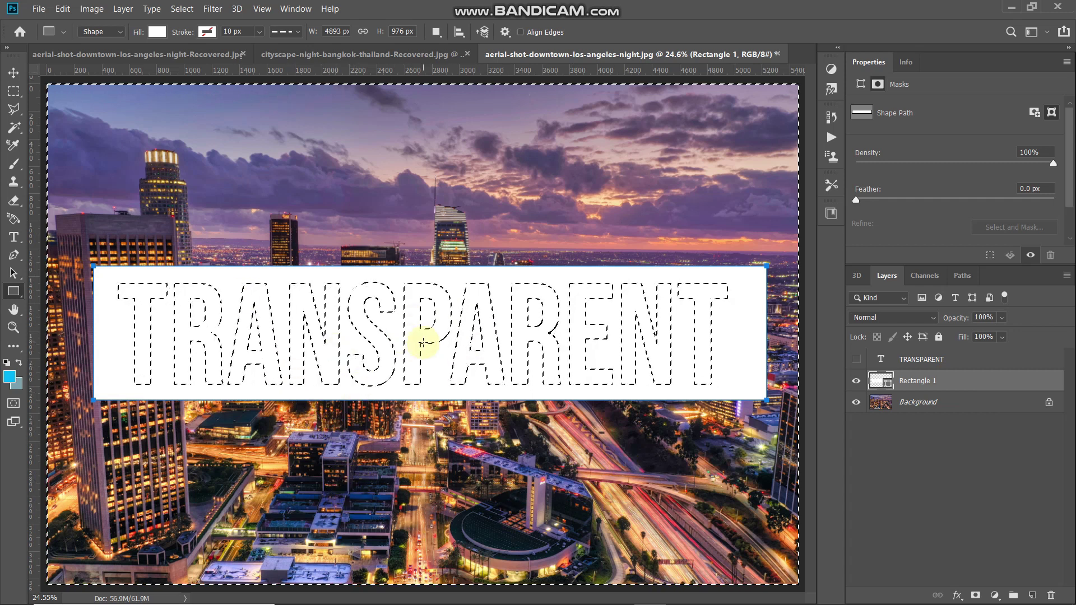
left_click(976, 595)
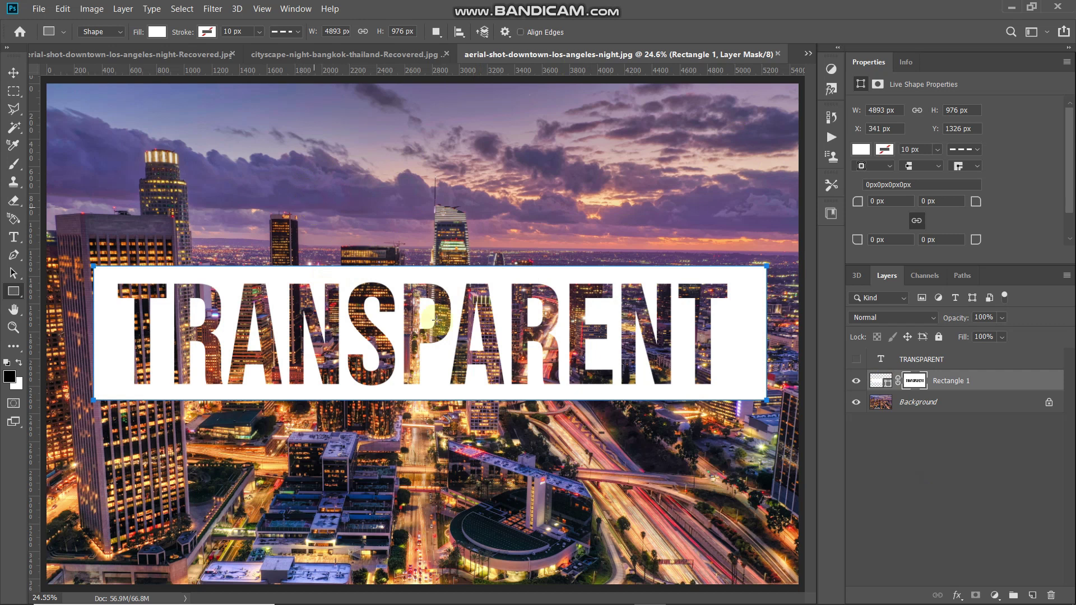
left_click(916, 385)
right_click(916, 386)
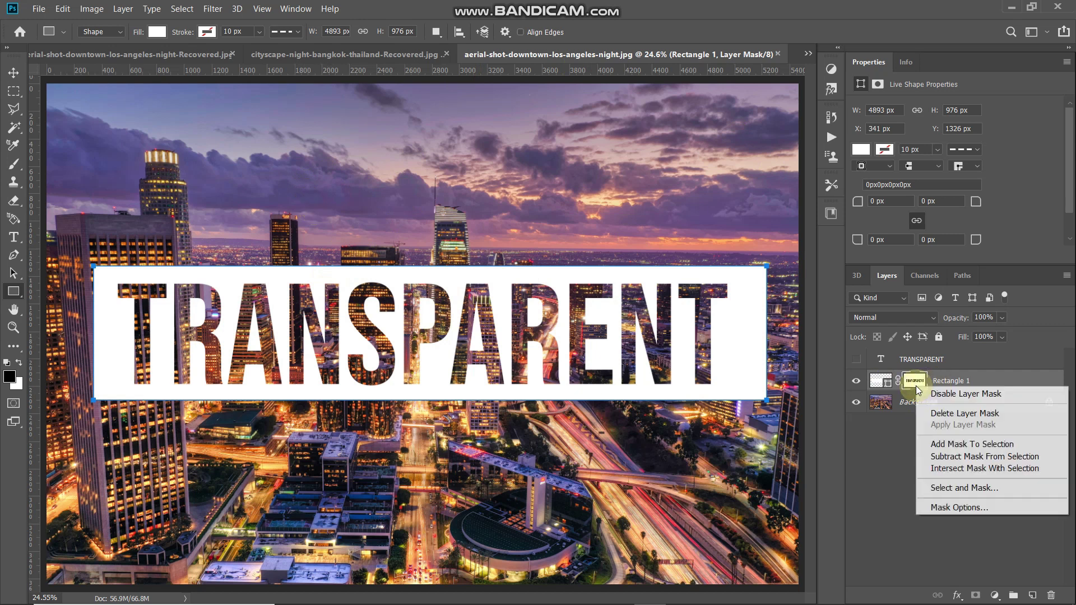
Delete Rectangle 1's mask, change the text to DEEP, and select the inverse of its letters
left_click(930, 415)
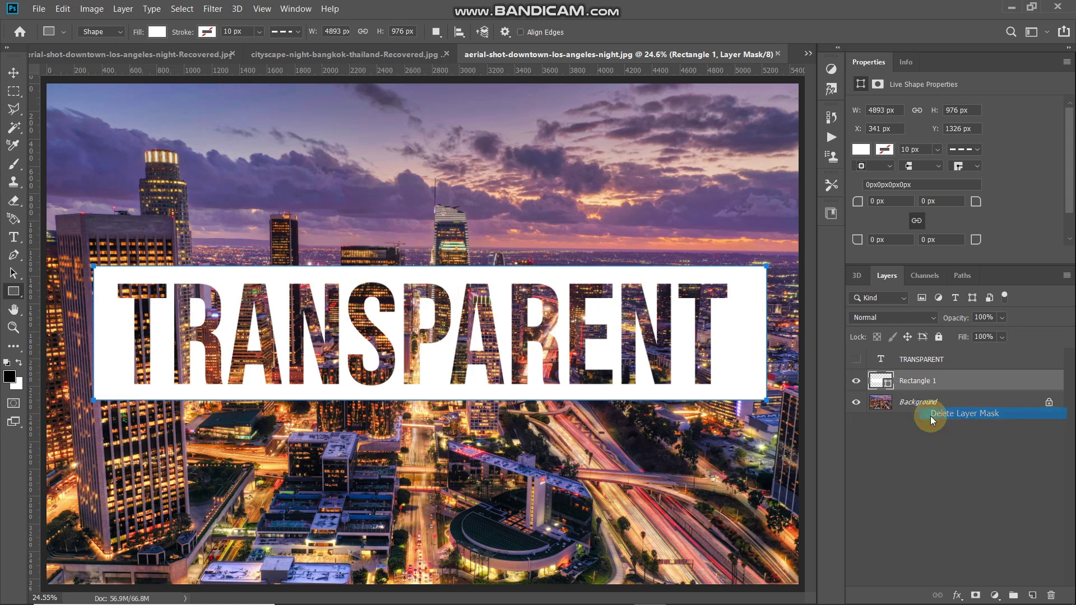
left_click(856, 359)
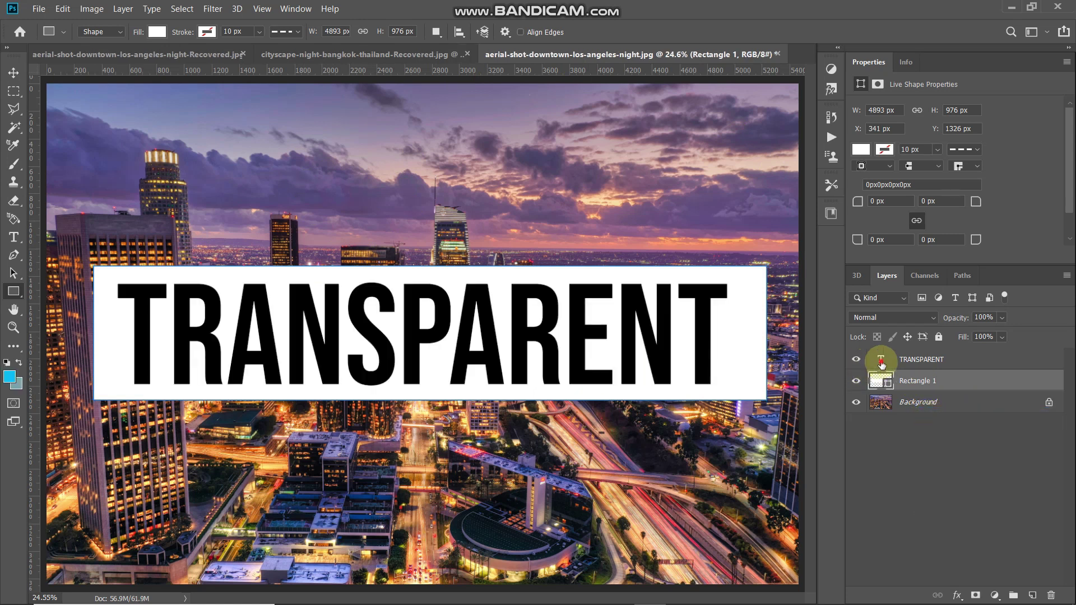
double_click(873, 368)
type("DEEP")
left_click(668, 32)
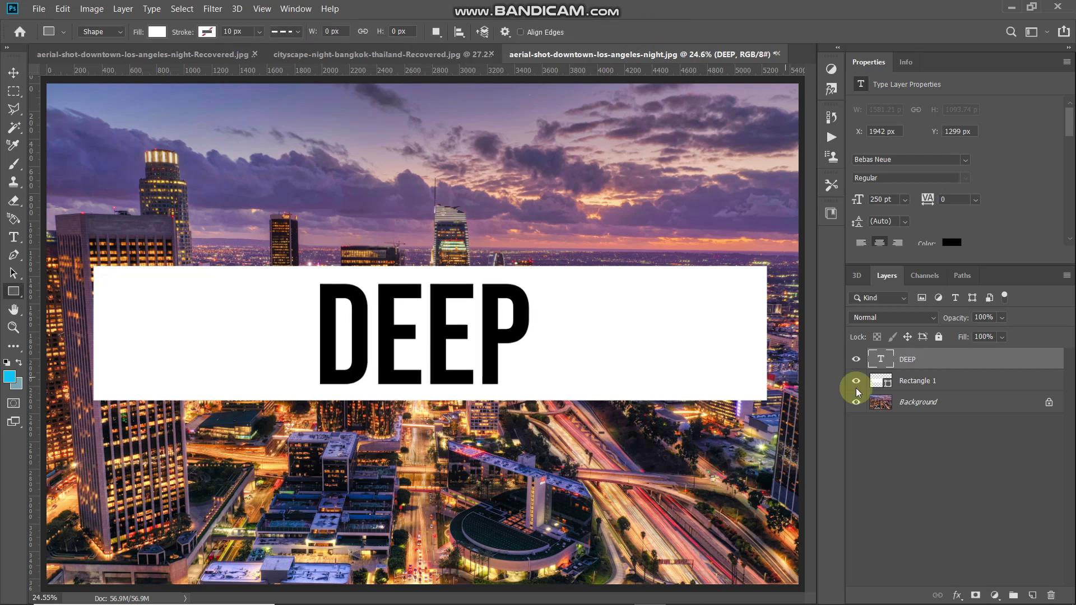
left_click(882, 369, "ctrl")
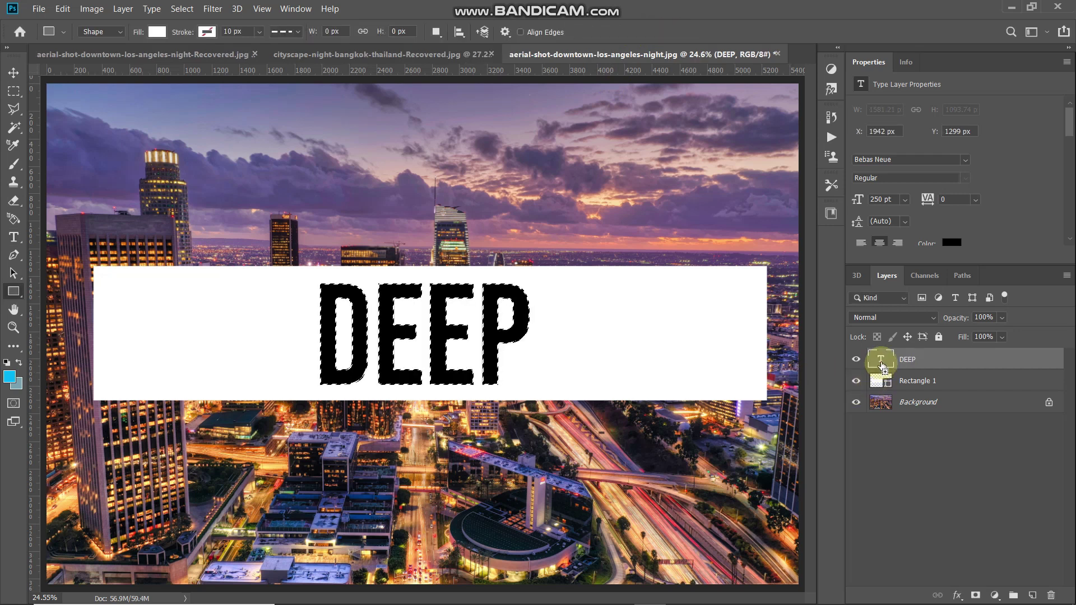
key("ctrl+shift+i")
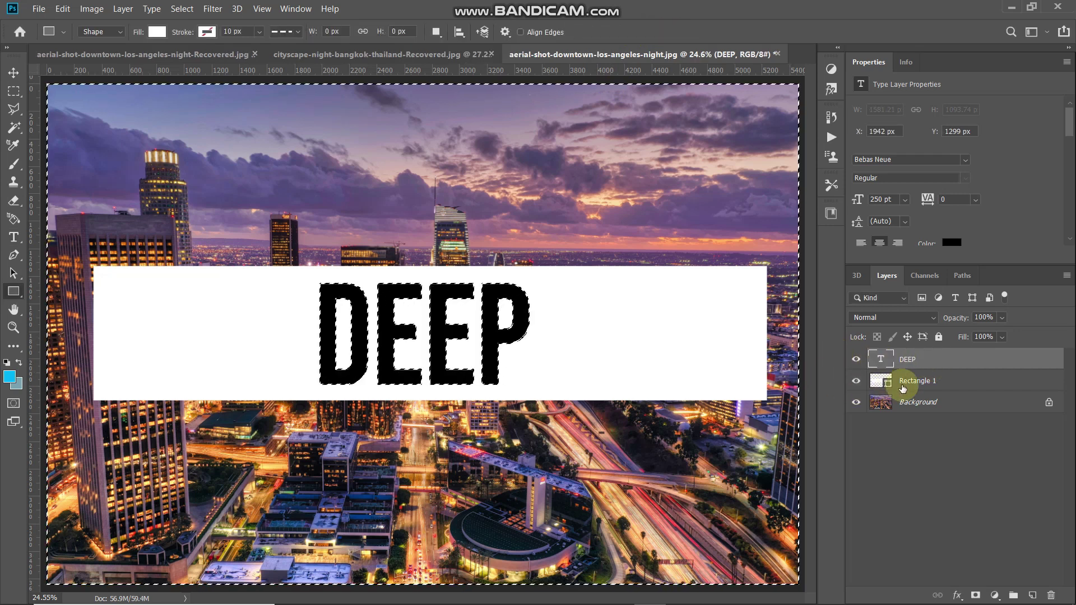
Mask DEEP out of the banner, then delete both the Rectangle 1 and DEEP layers
left_click(921, 385)
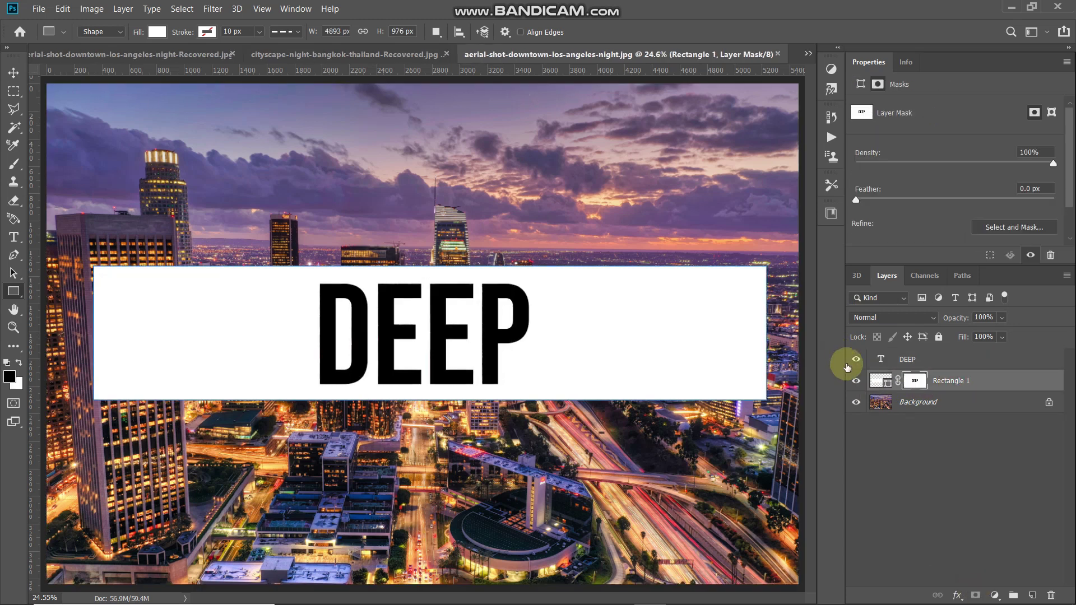
left_click(857, 360)
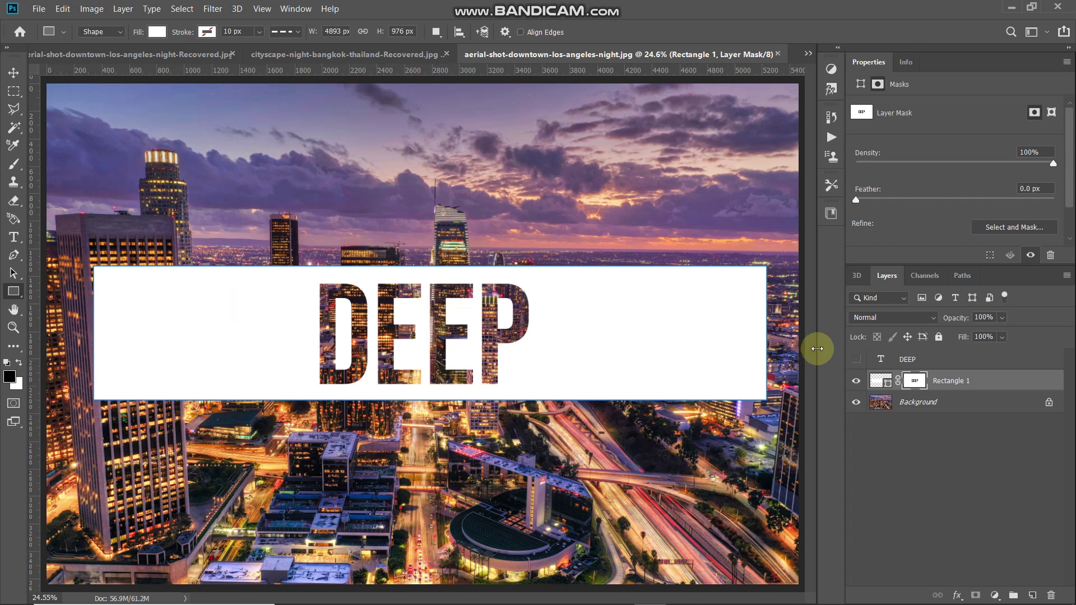
left_click_drag(949, 384, 977, 367)
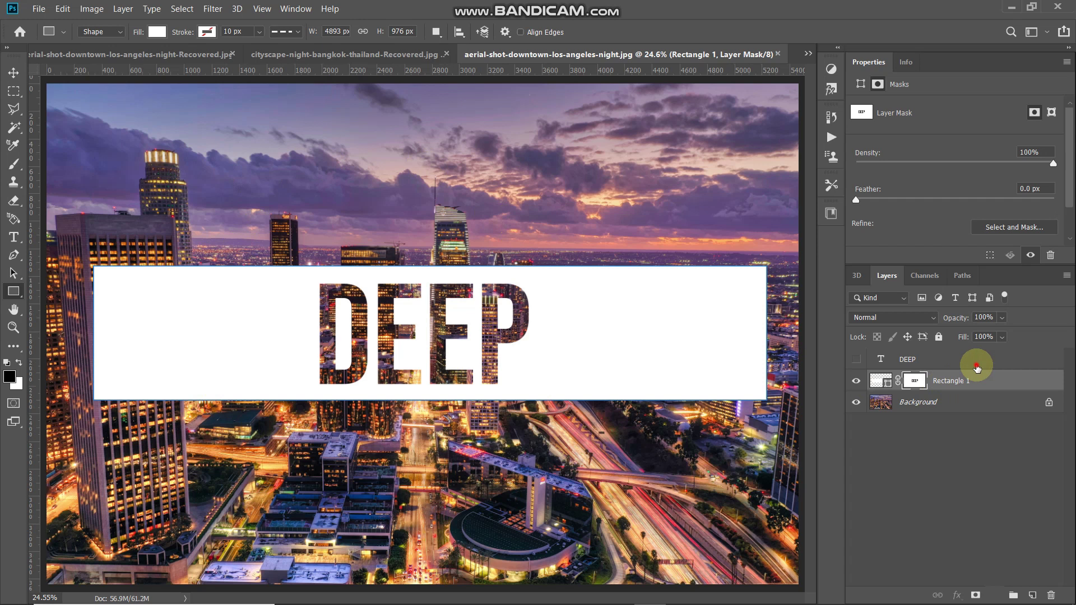
key("F12")
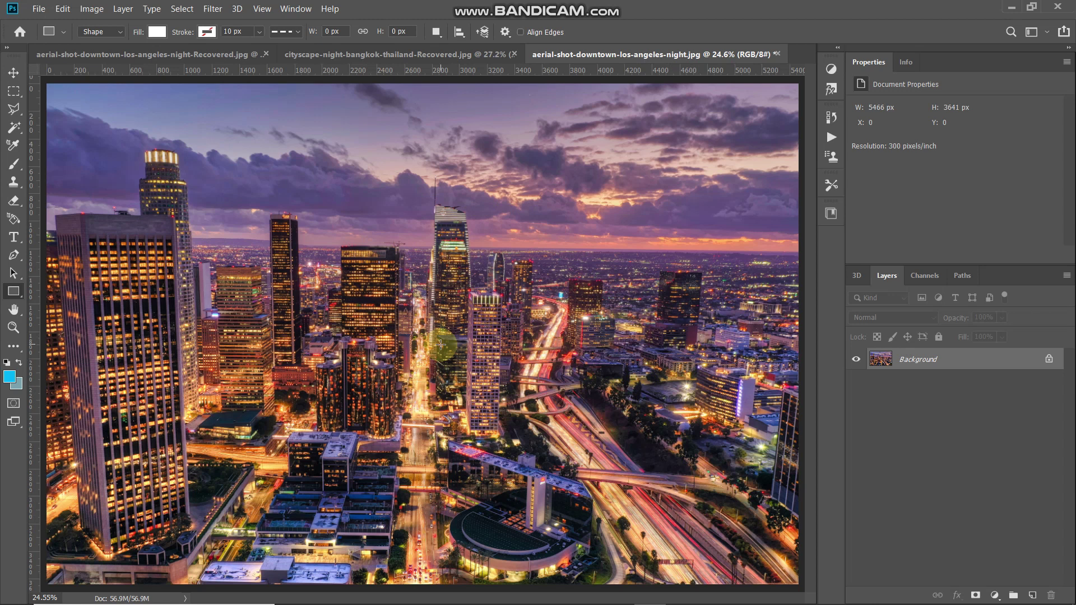
Type TRANSPARENT on the photo in blue Bebas Neue letters
left_click(14, 237)
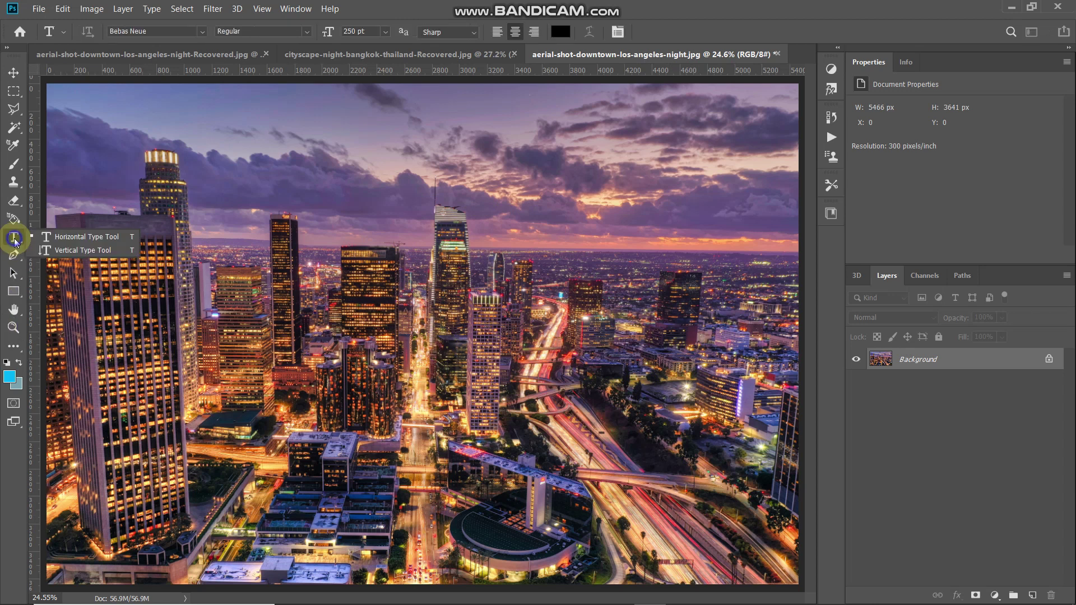
left_click(84, 237)
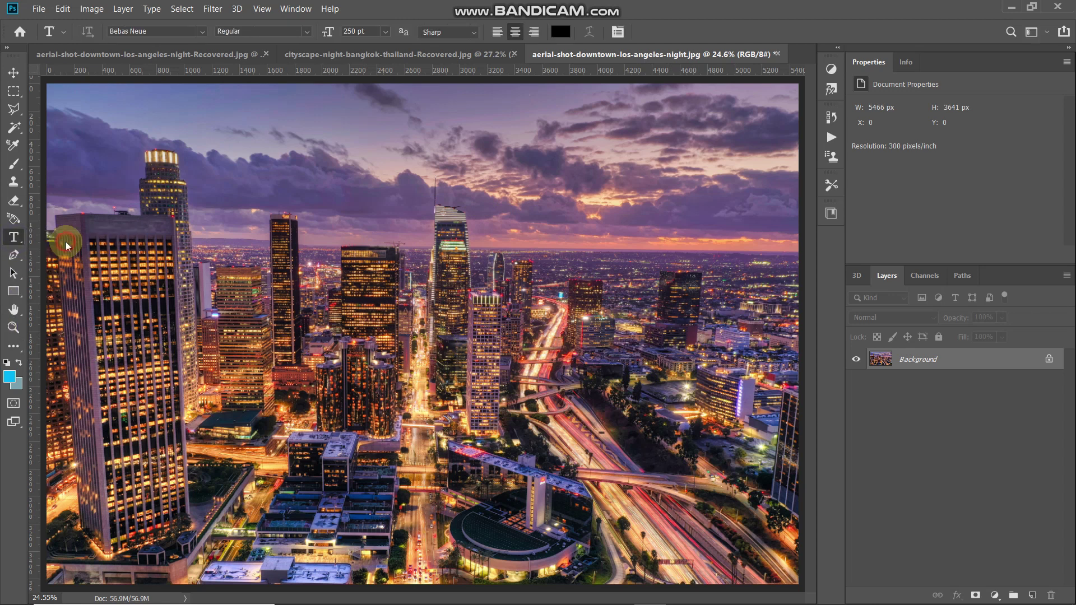
left_click(203, 32)
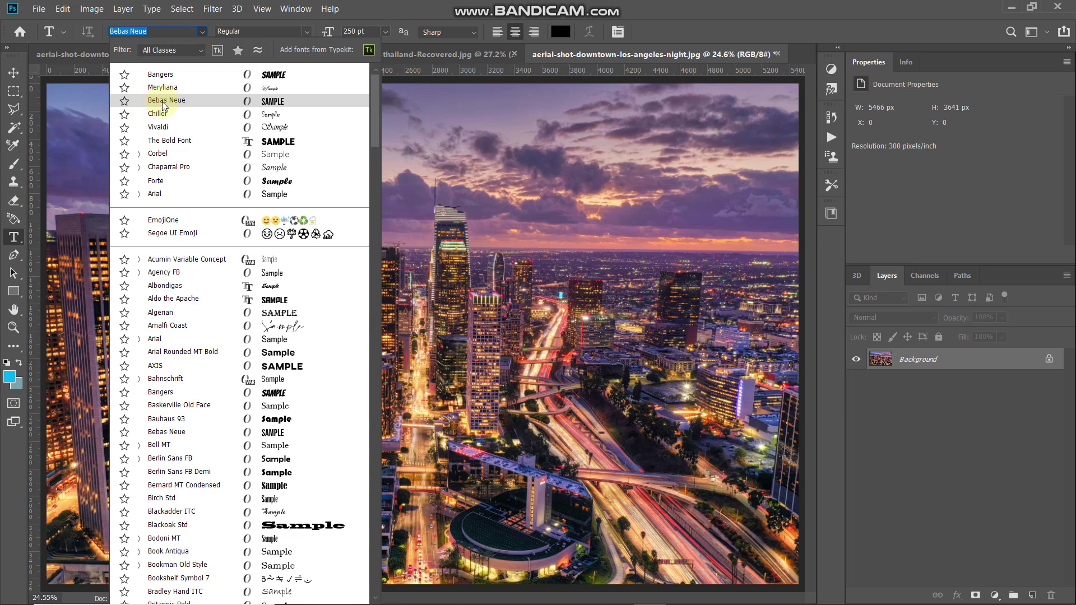
left_click(164, 101)
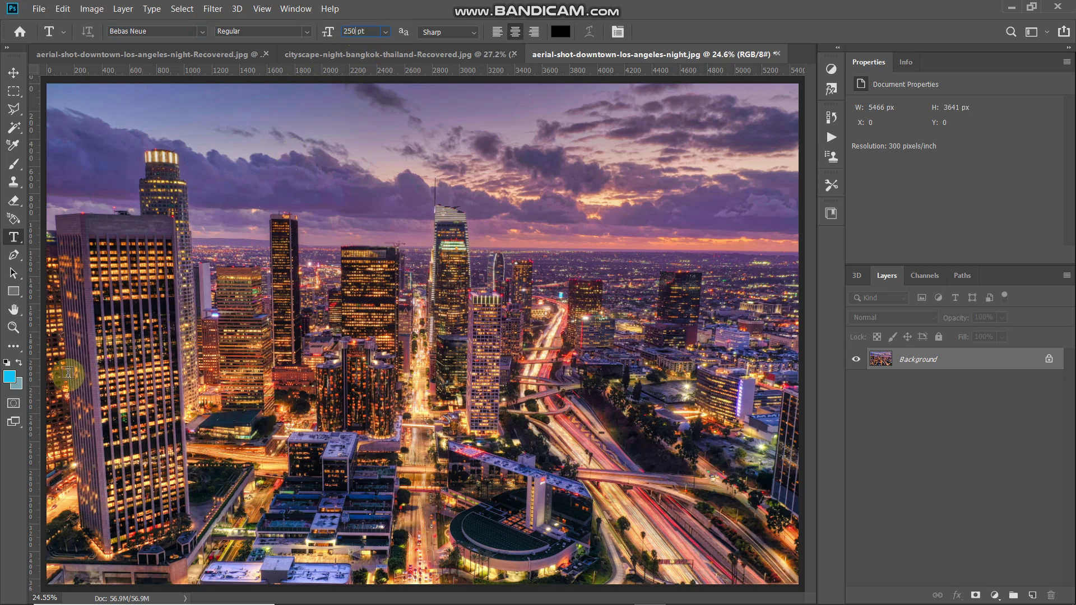
left_click(10, 376)
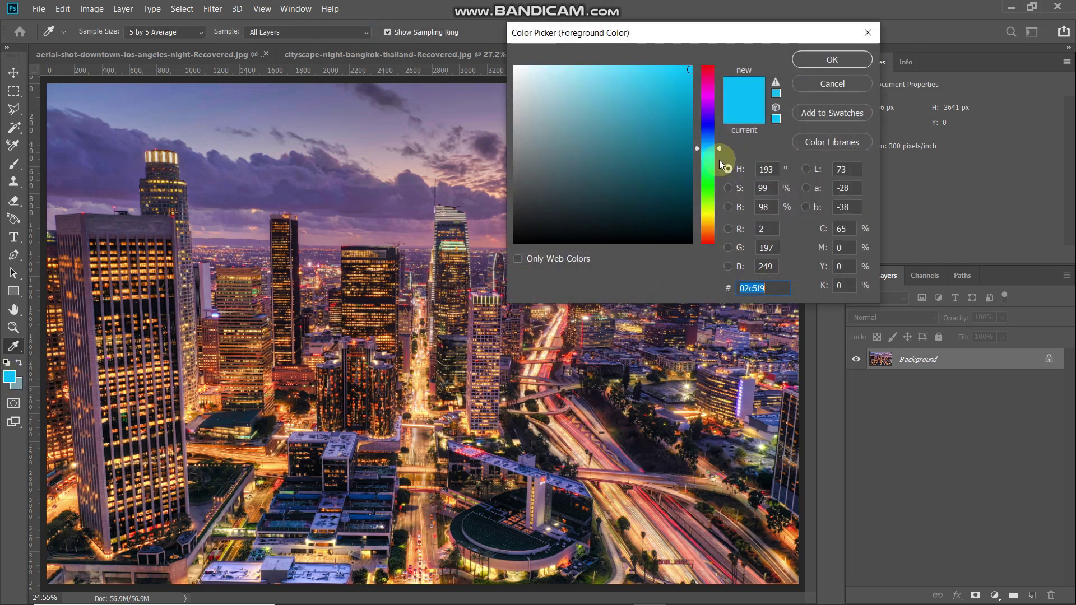
left_click(813, 59)
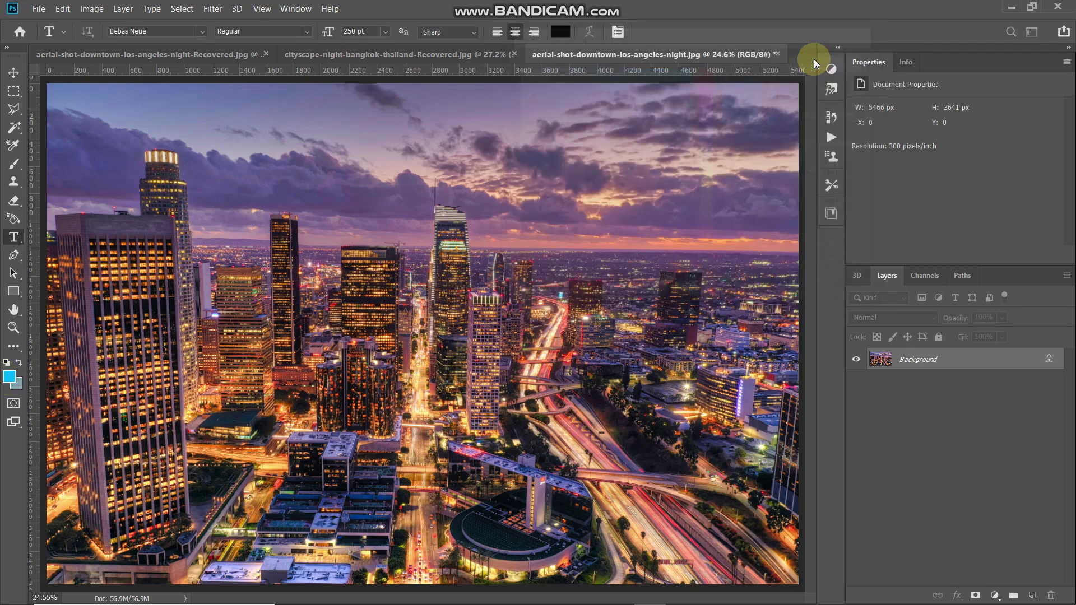
left_click(312, 355)
type("TRANSPARENT")
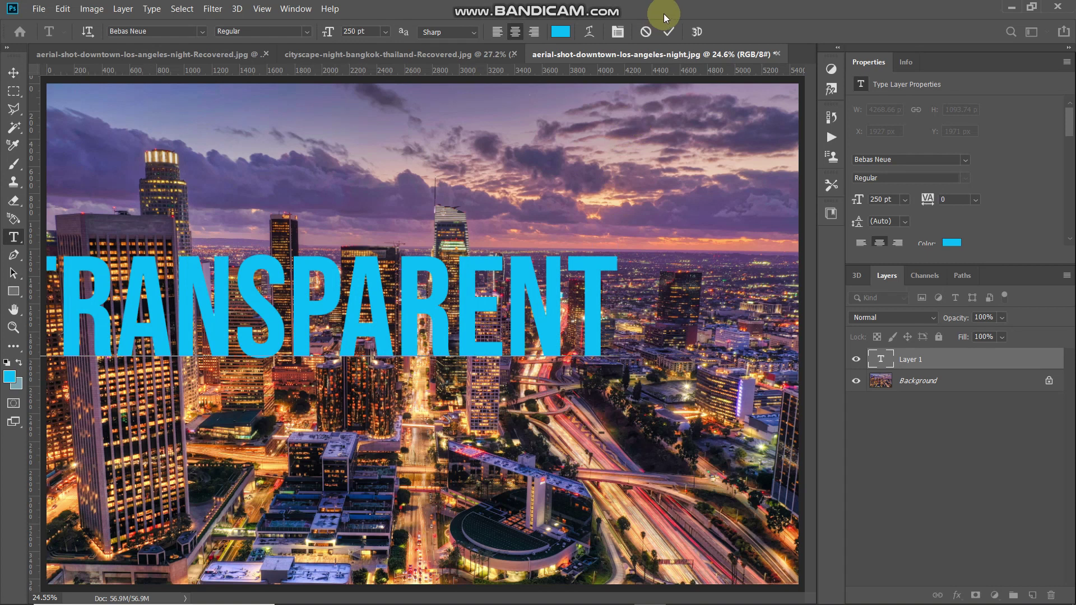
left_click(665, 31)
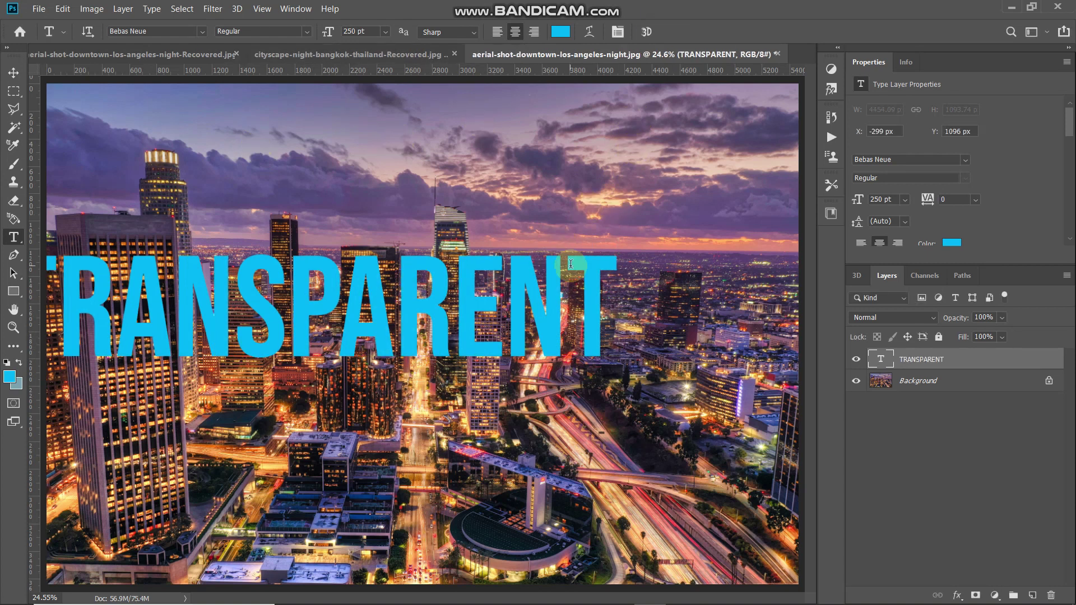
Centre the TRANSPARENT layer horizontally and vertically on the Background, then select the Background layer
left_click(14, 72)
left_click(894, 381, "shift")
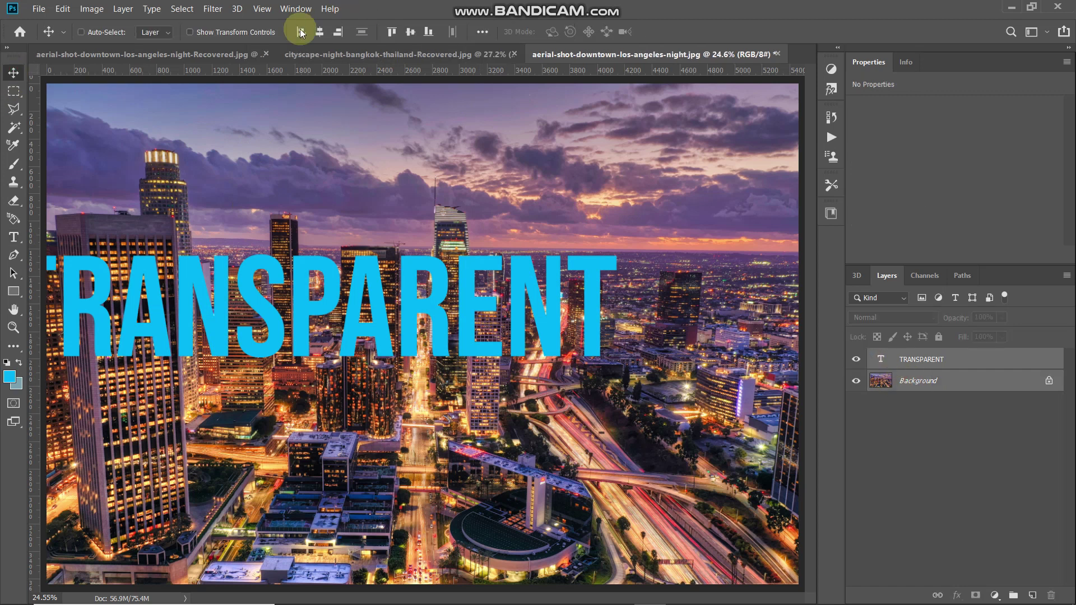
left_click(320, 32)
left_click(410, 32)
left_click(960, 359)
key("t")
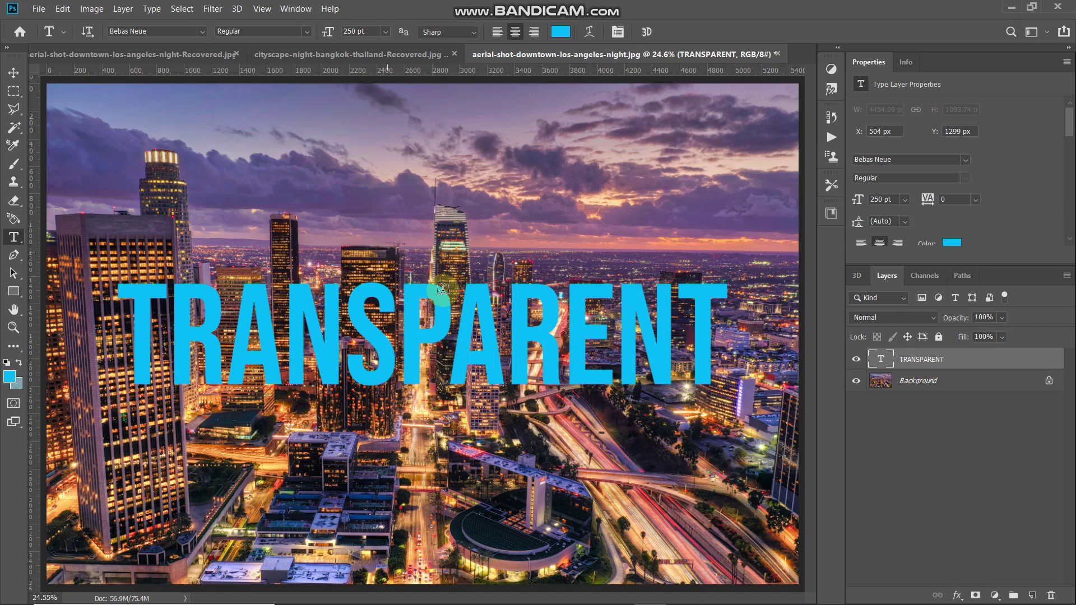
left_click(984, 388)
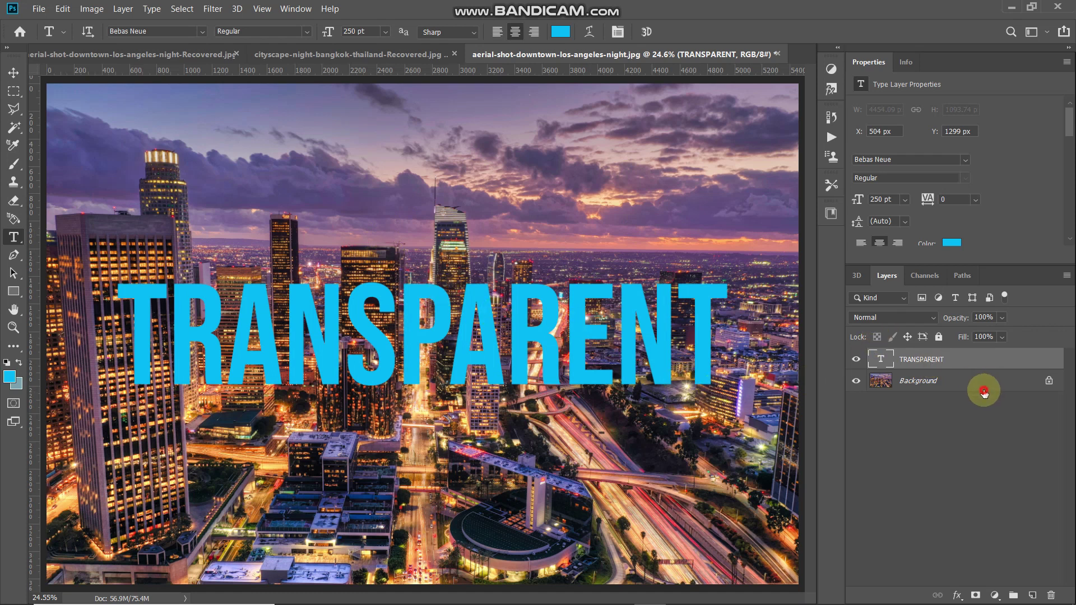
Draw a white-filled, no-stroke rectangle shape, about 4760 × 916 px, behind the word
left_click_drag(13, 292, 43, 293)
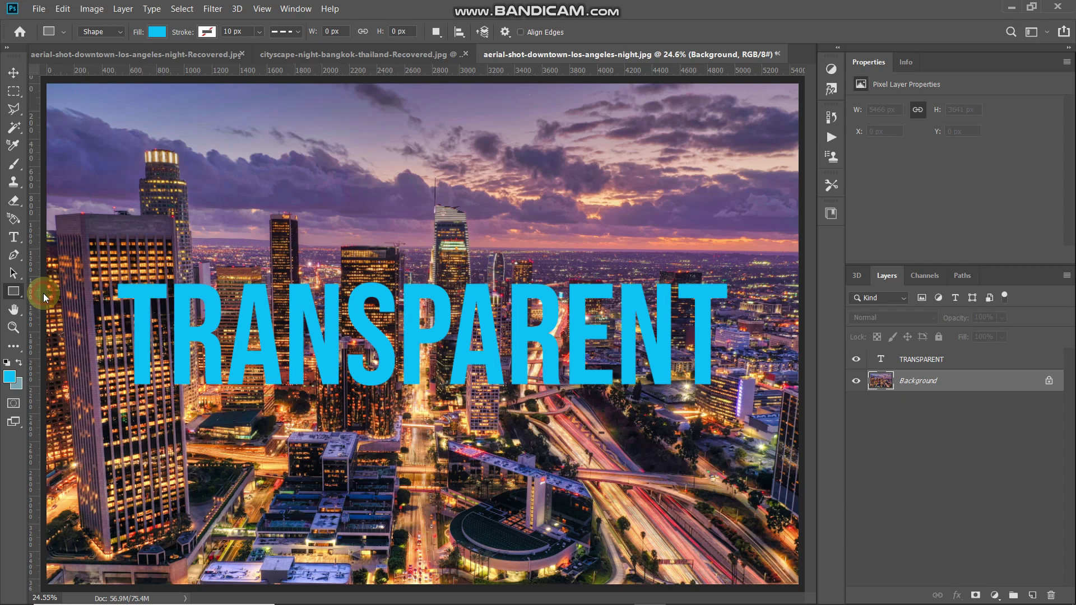
left_click(101, 31)
left_click(99, 44)
left_click(157, 32)
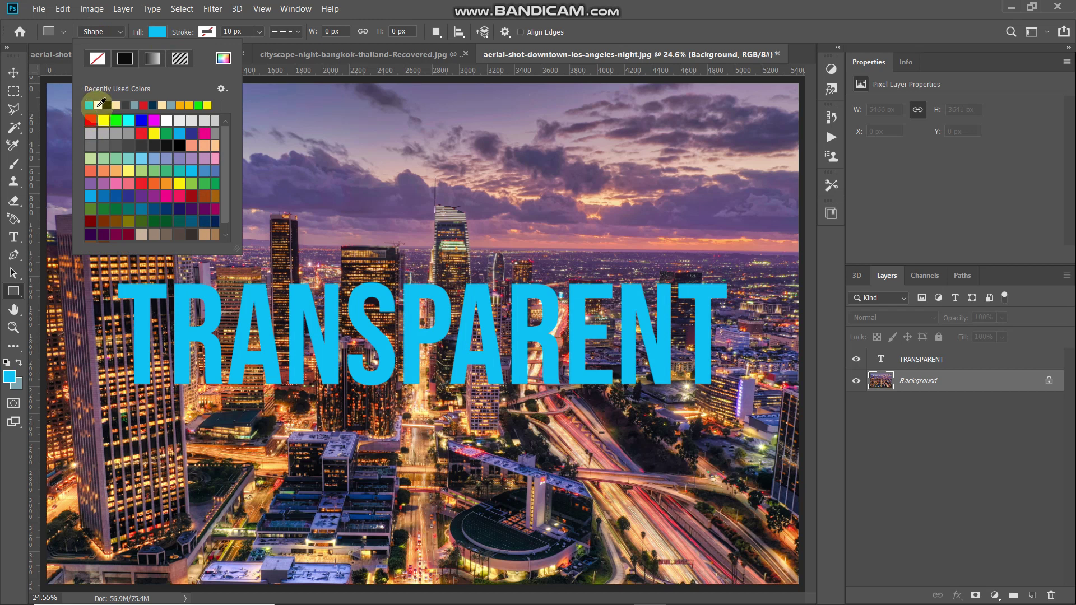
left_click(102, 102)
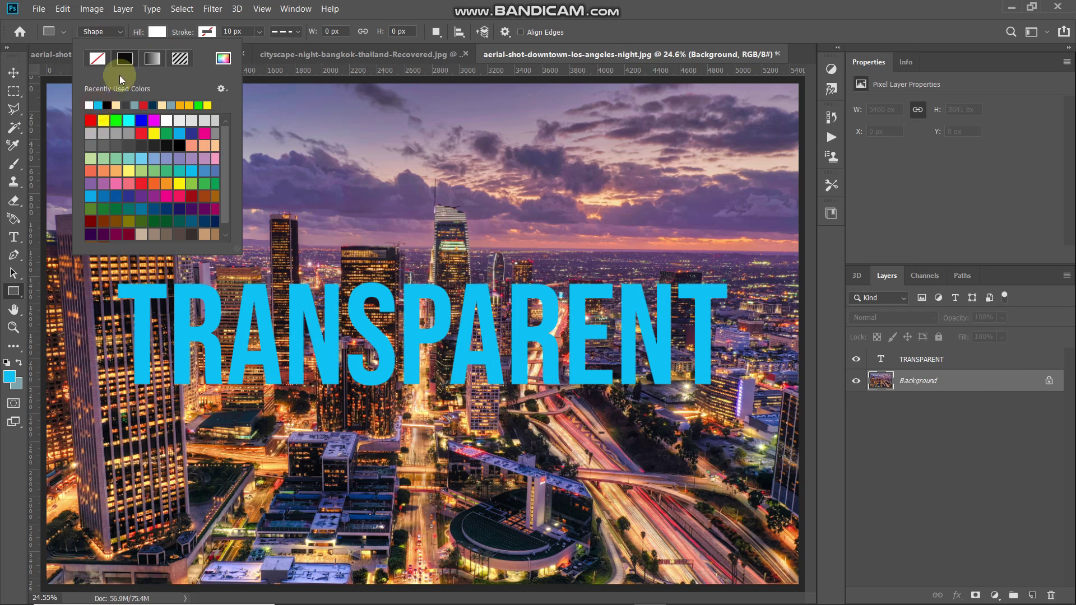
left_click(209, 32)
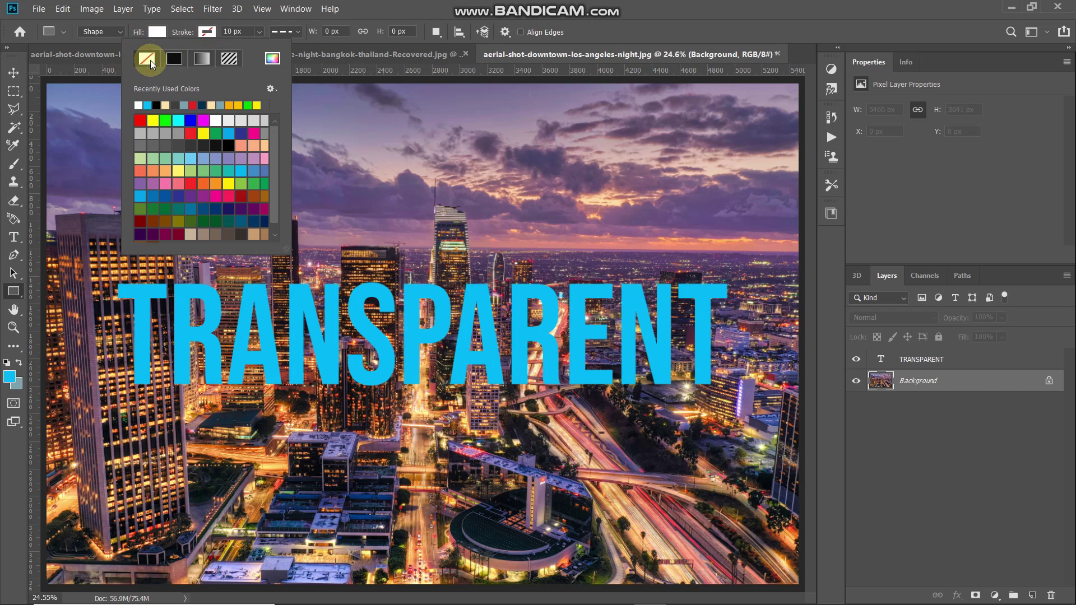
left_click(203, 33)
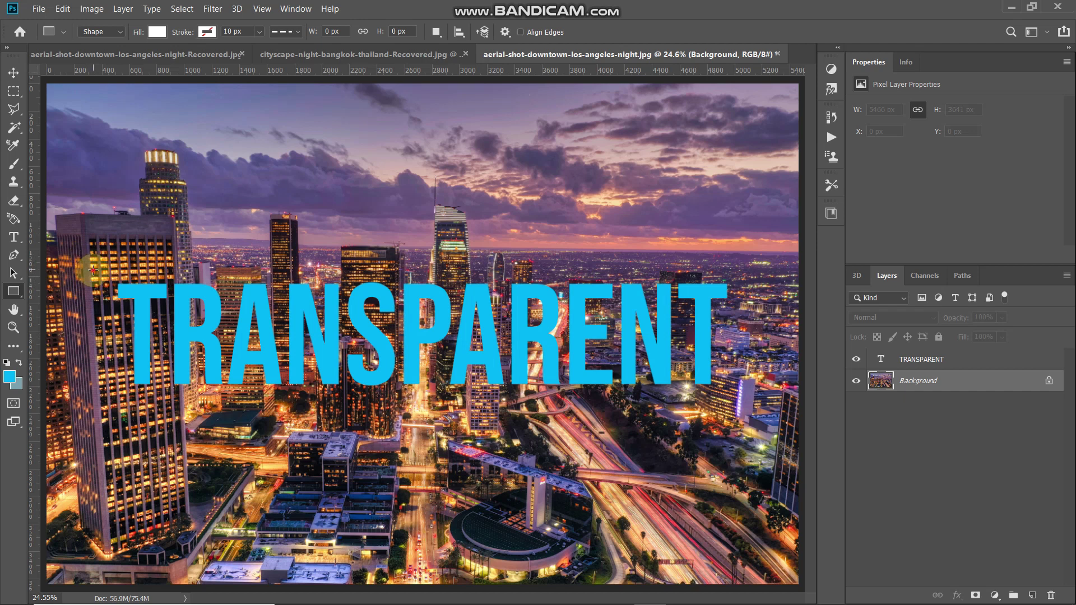
left_click_drag(93, 271, 748, 396)
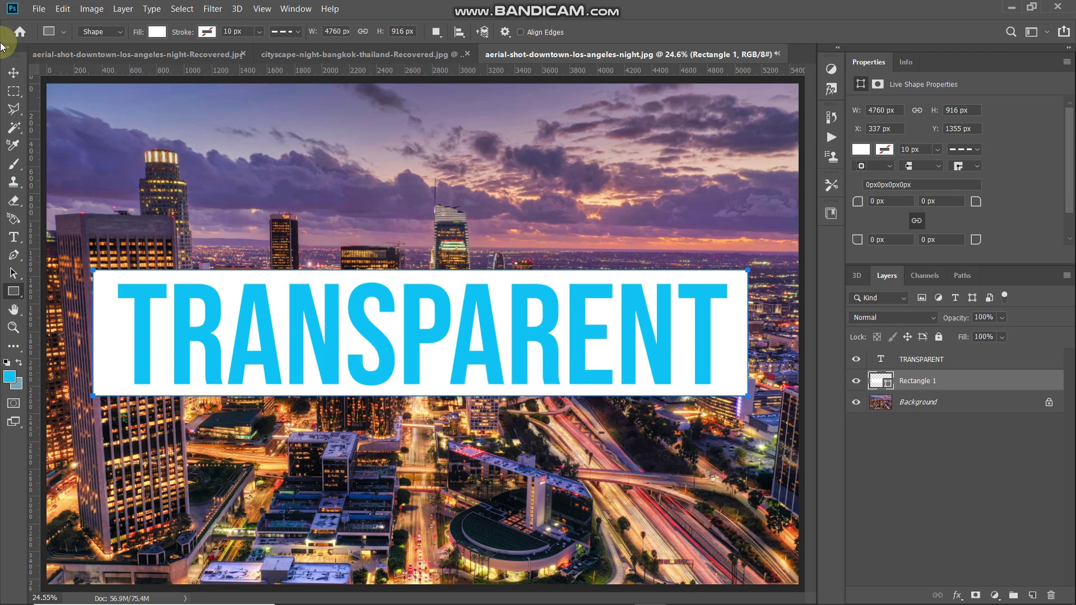
Turn off Auto-Select and nudge the white banner slightly right and down
left_click(14, 73)
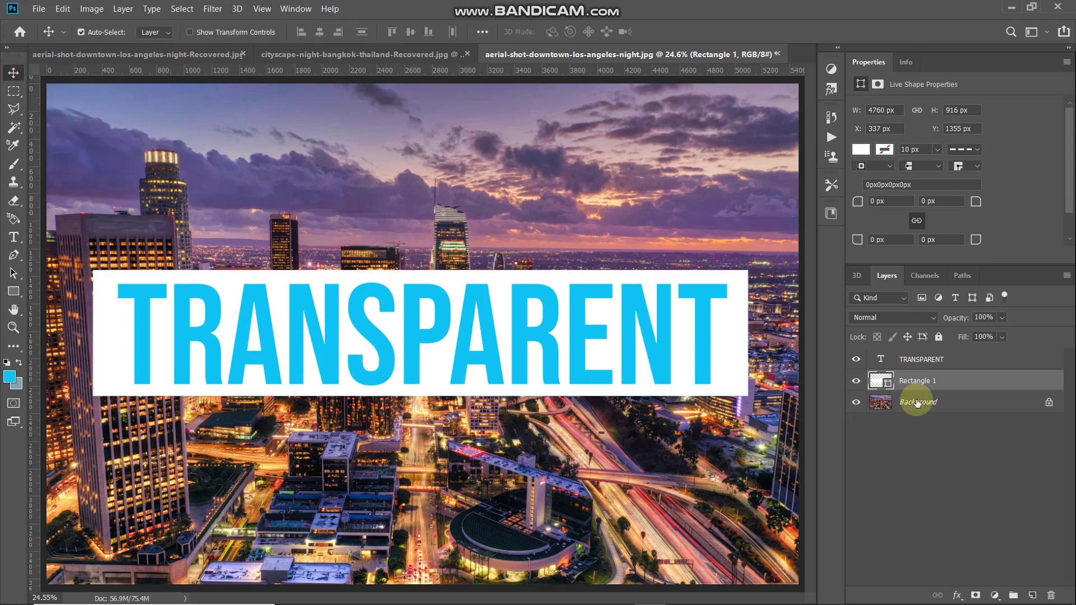
left_click(81, 32)
left_click_drag(521, 151, 524, 152)
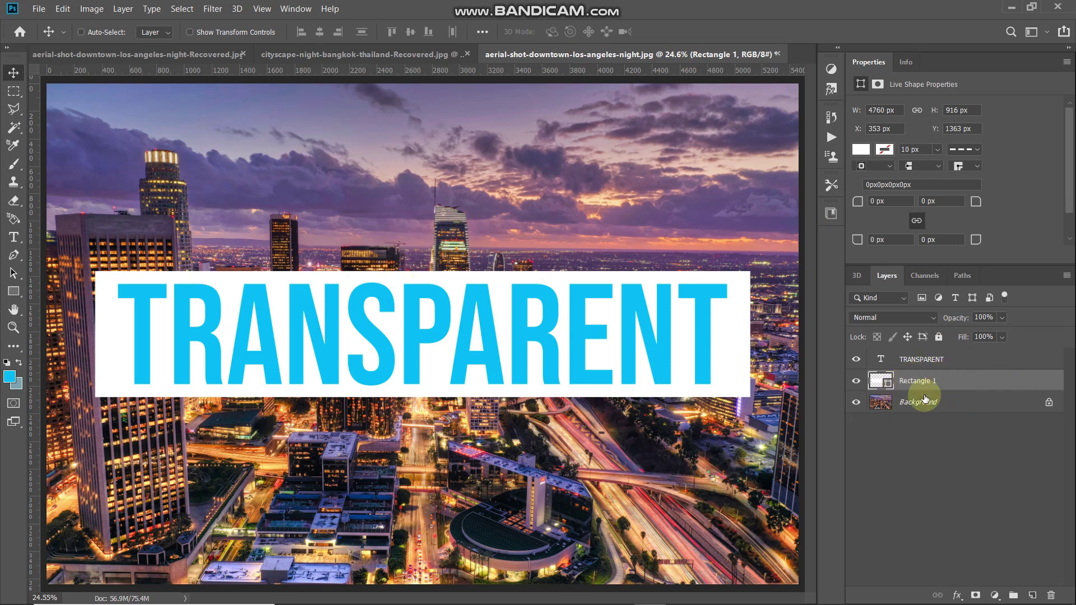
Group the TRANSPARENT text with Rectangle 1 as Group 1 and select the text layer
key("ctrl")
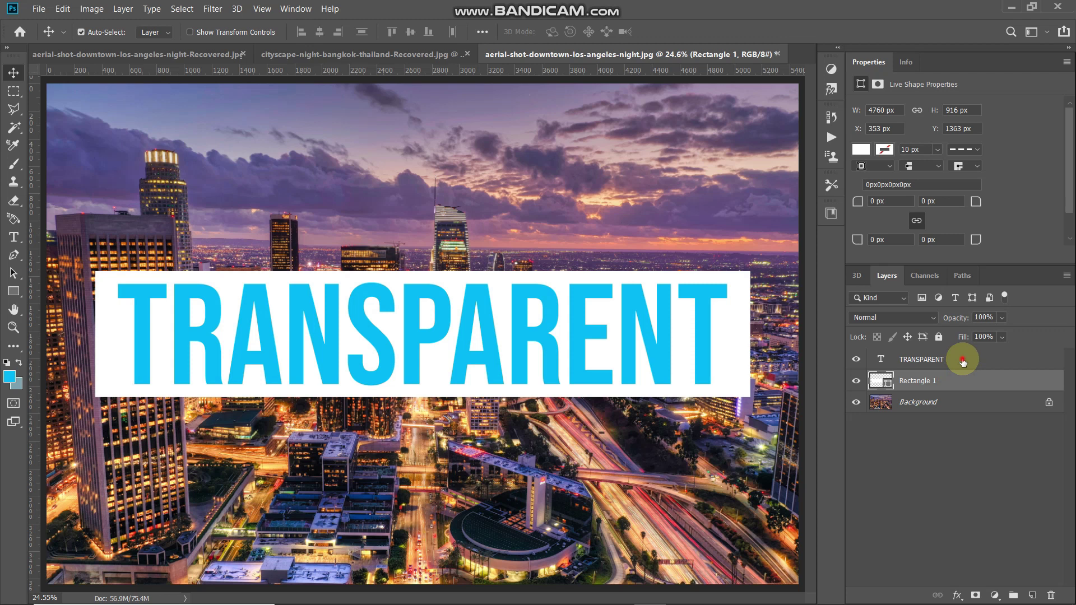
left_click(962, 361, "ctrl")
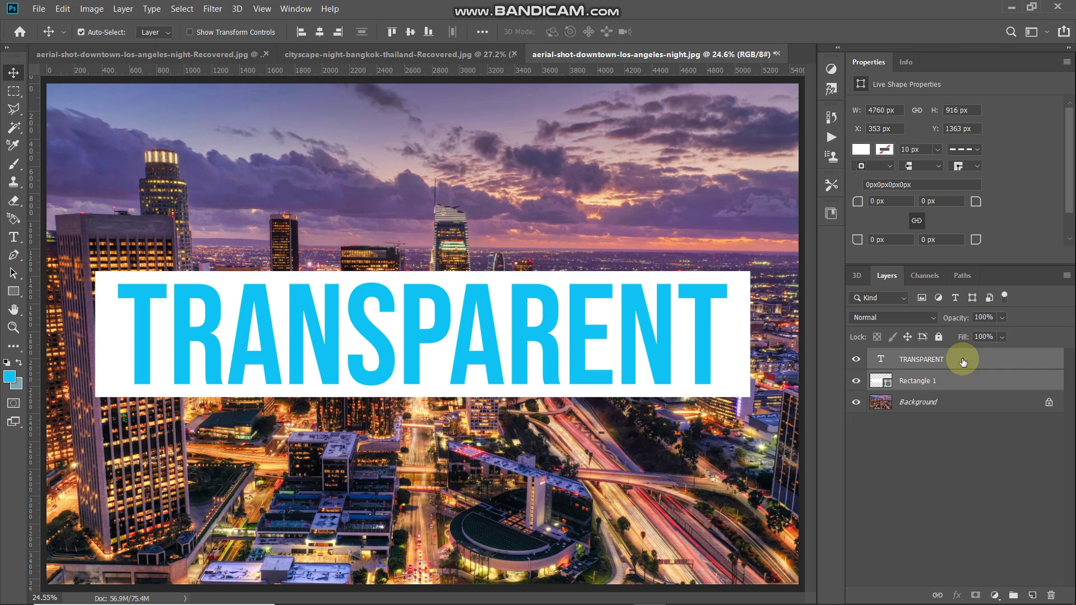
key("ctrl+g")
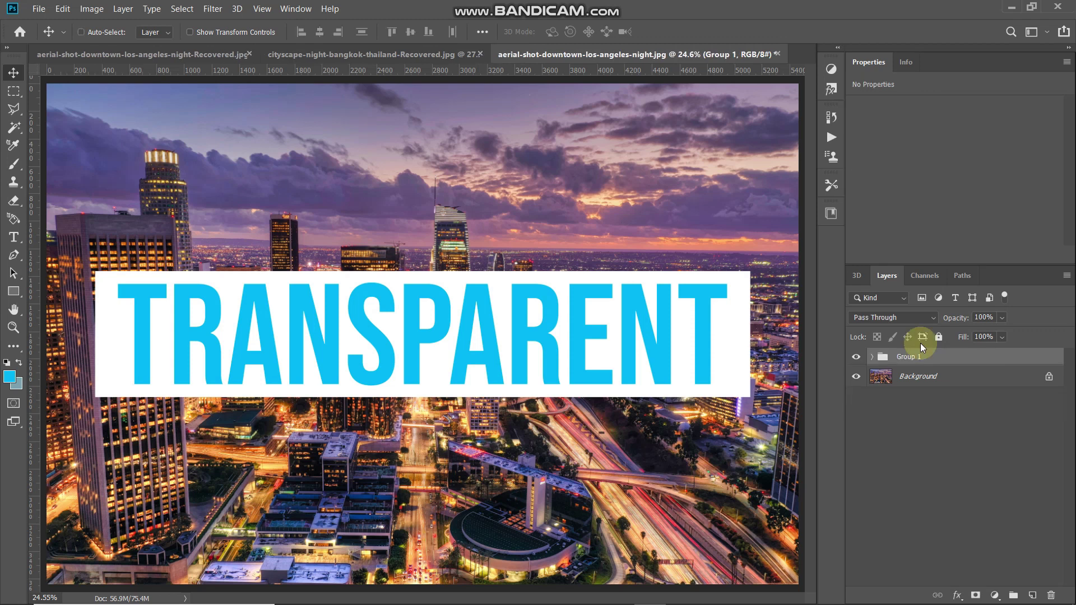
left_click(872, 356)
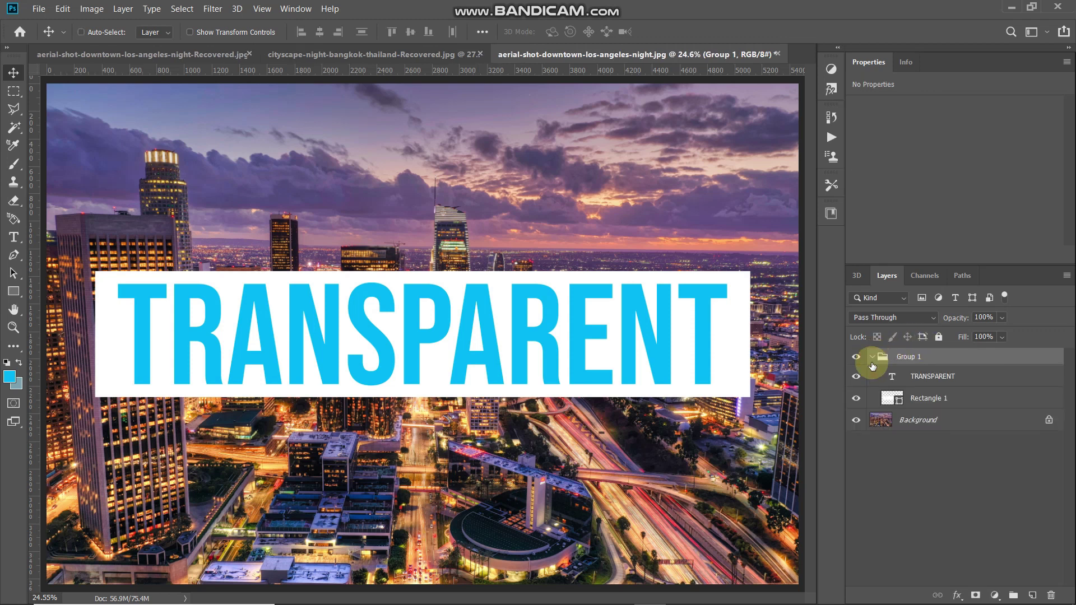
left_click(973, 377)
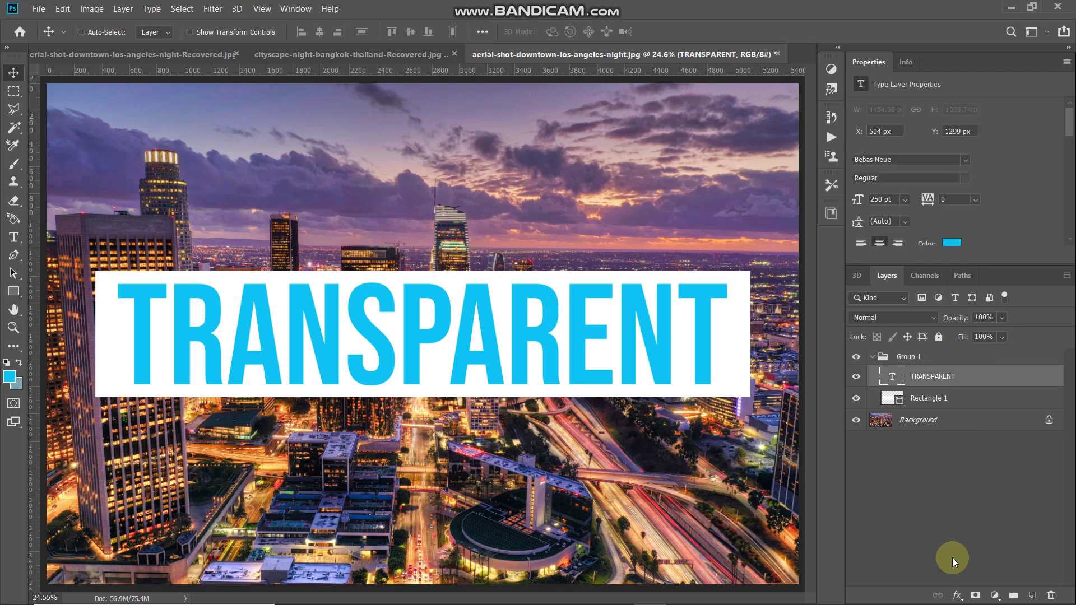
left_click(953, 593)
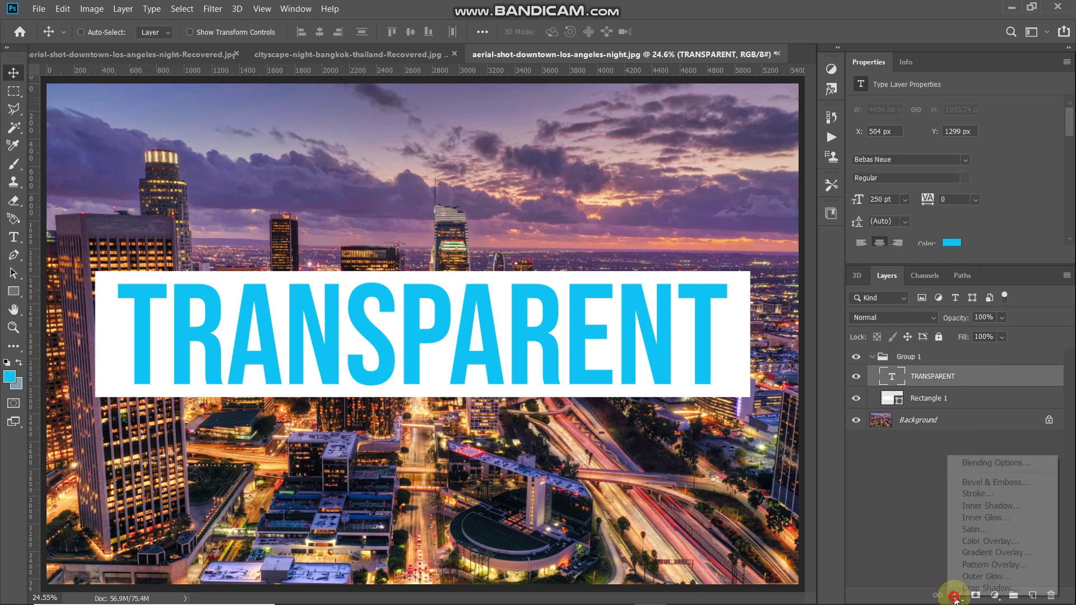
Give the TRANSPARENT layer 0% Fill Opacity and Shallow knockout in Blending Options
left_click(962, 463)
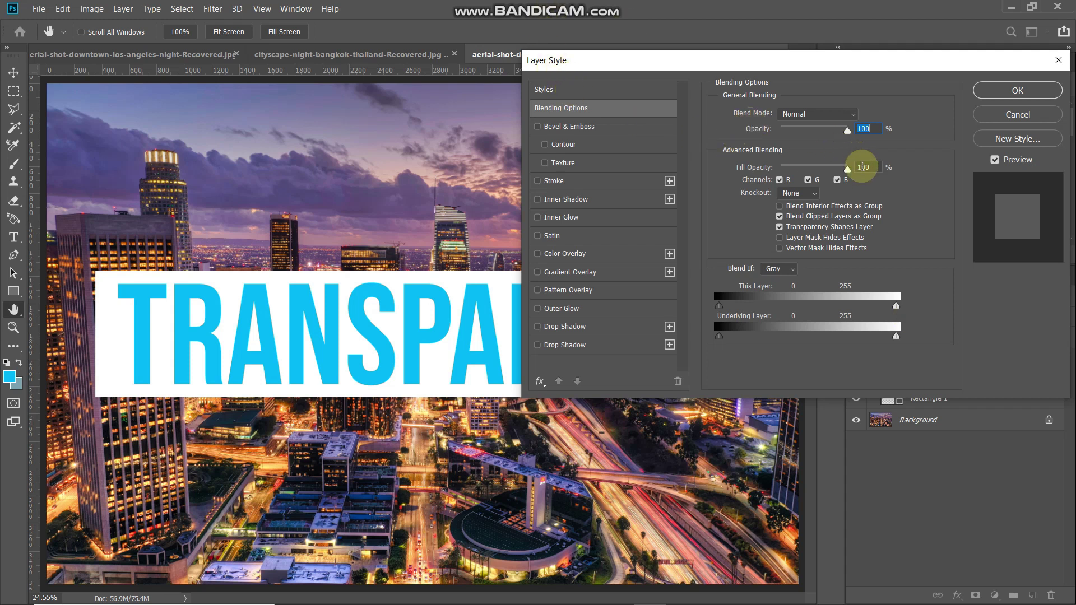
type("0")
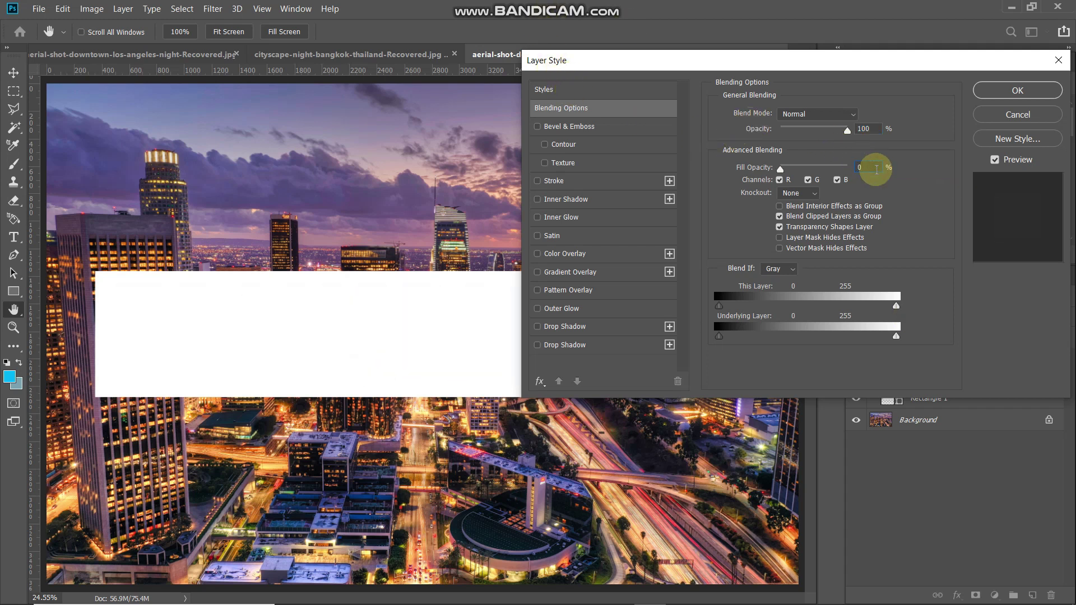
left_click(794, 193)
left_click(790, 217)
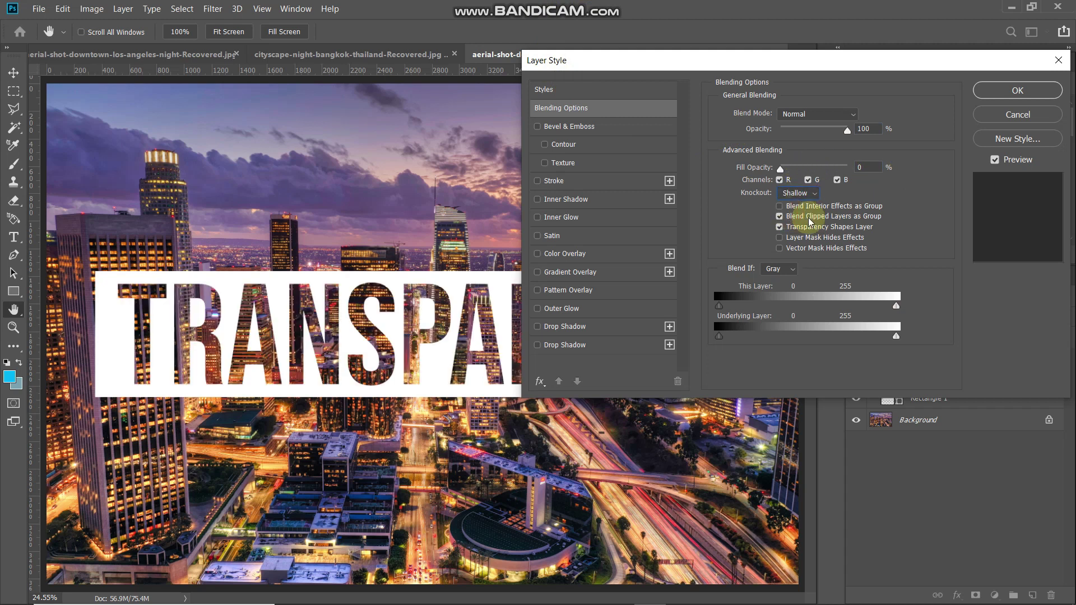
left_click(988, 89)
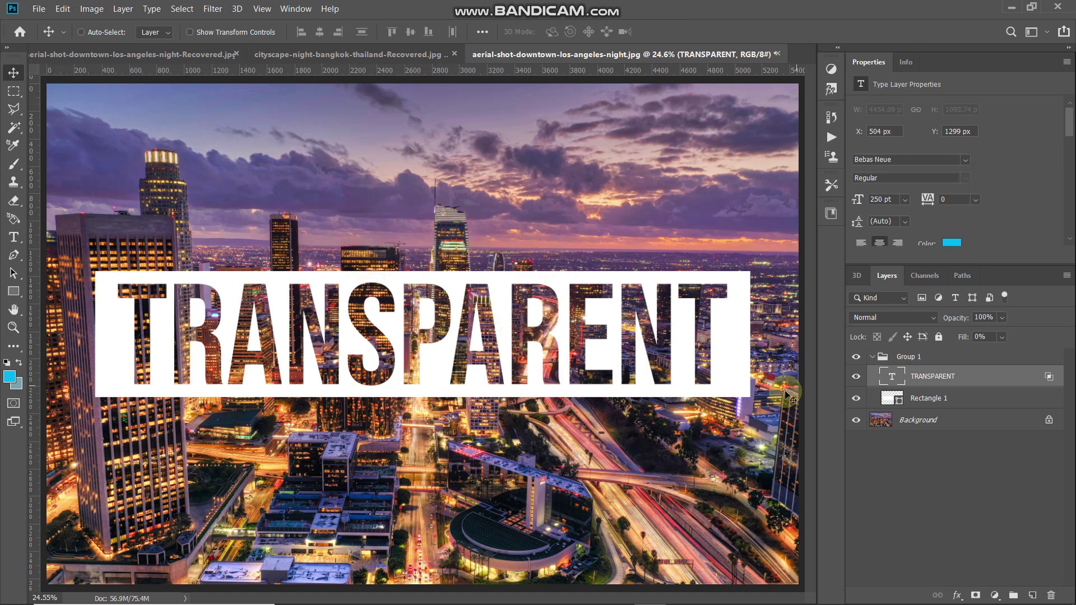
Retype the knocked-out text layer's word as DEEP and commit the edit
double_click(894, 380)
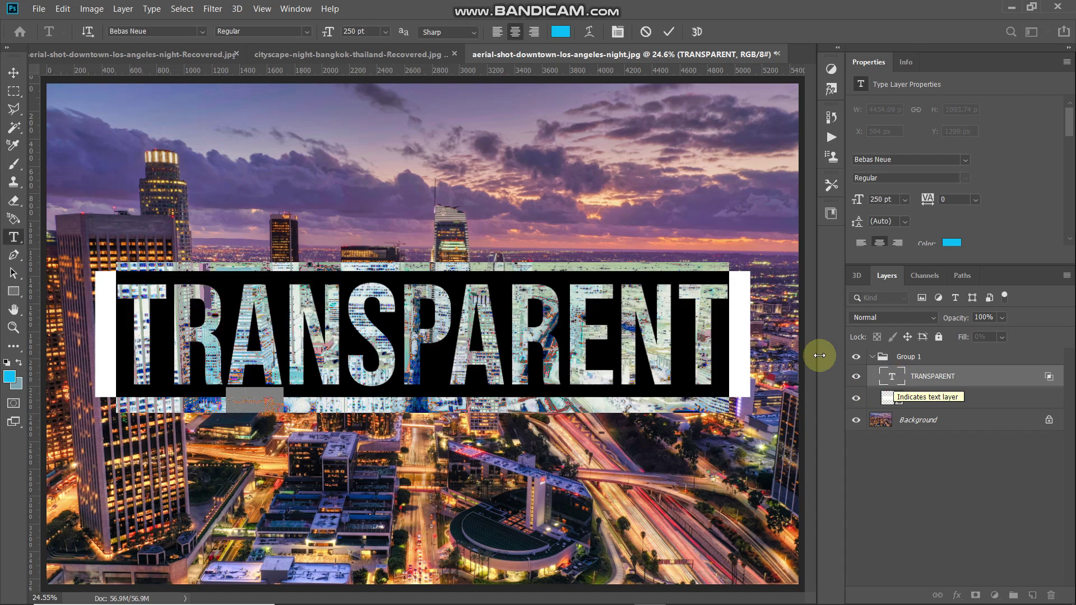
type("DEEP")
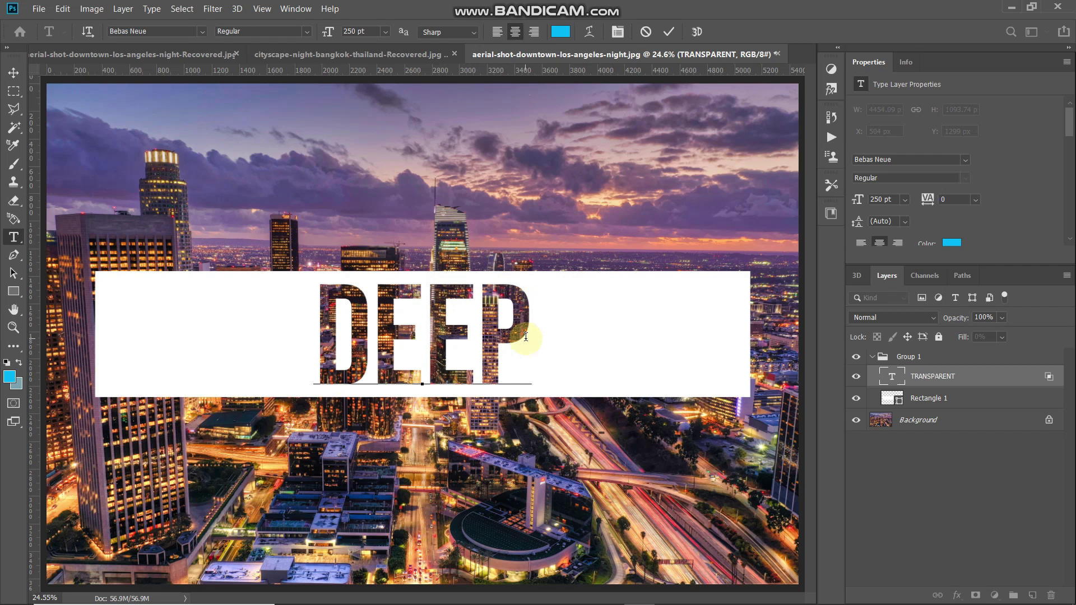
left_click(669, 34)
key("v")
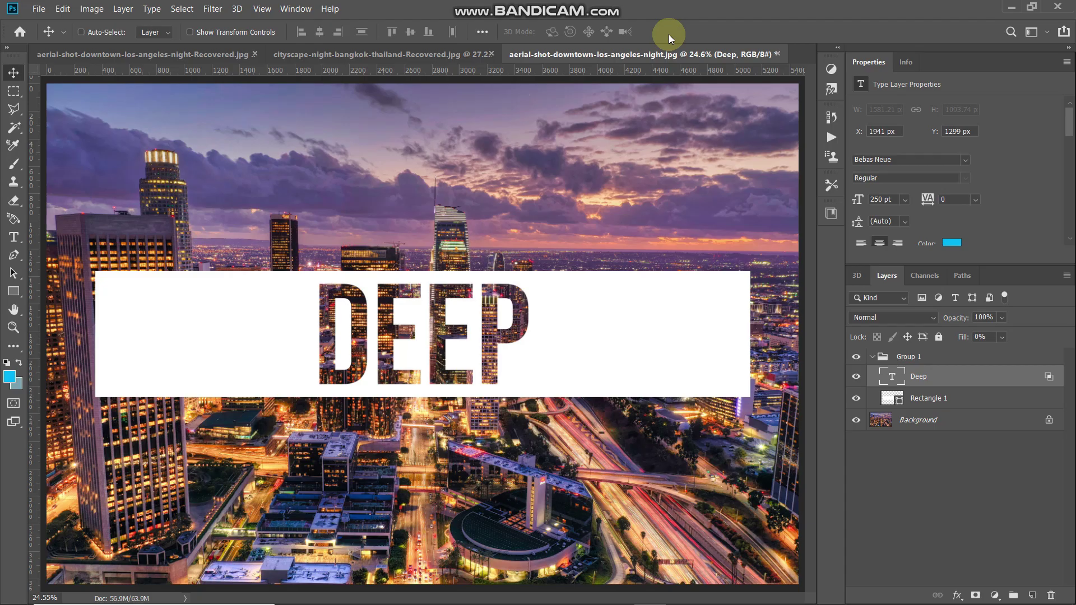